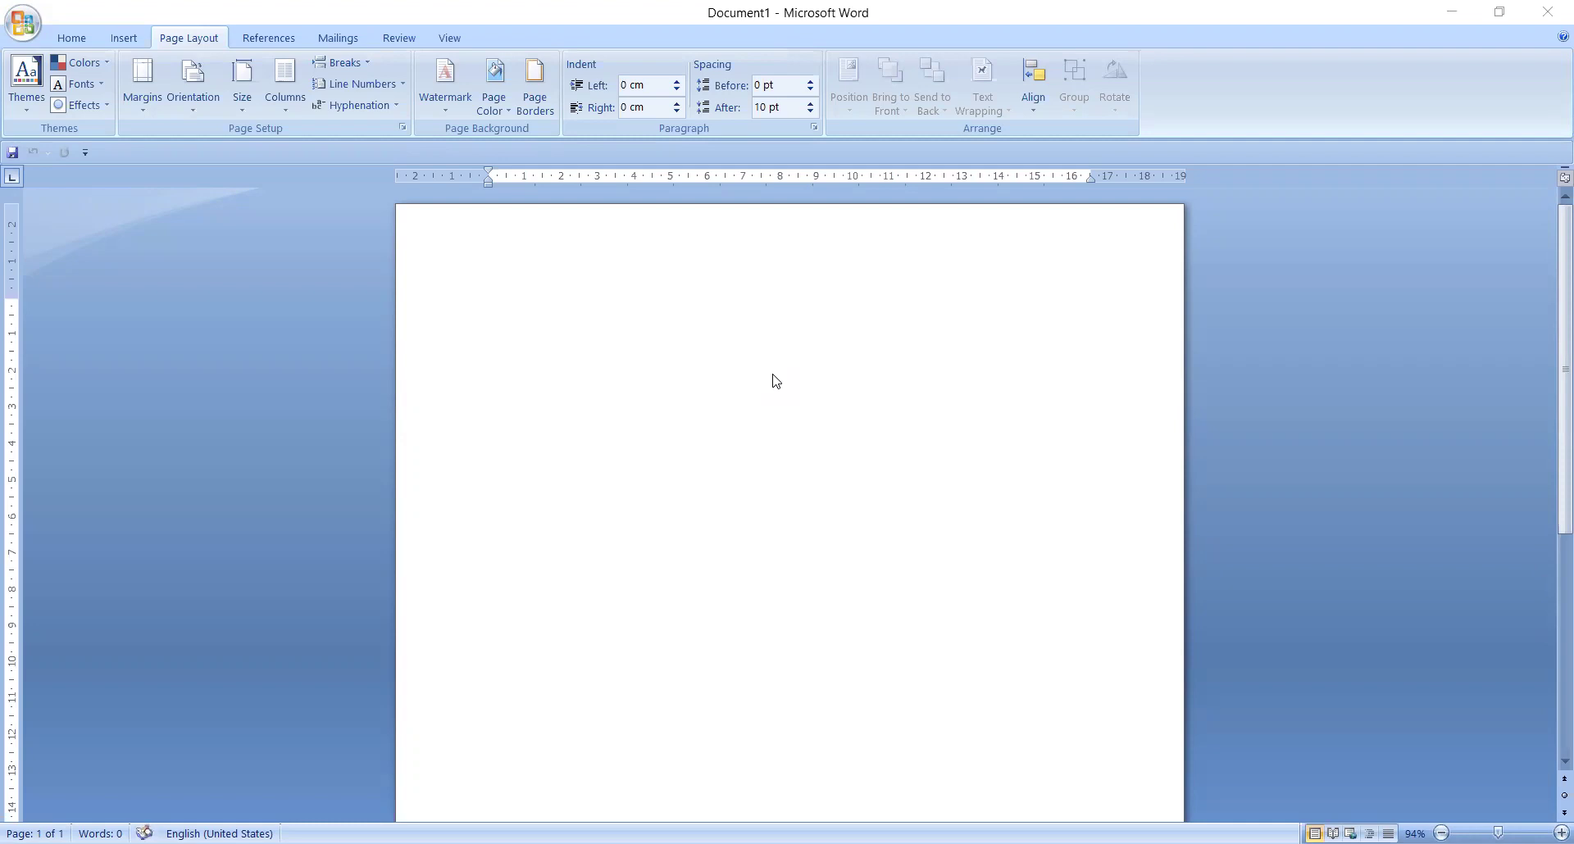
# Open Page Borders and choose the plain Box setting for the whole document
pyautogui.click(125, 37)
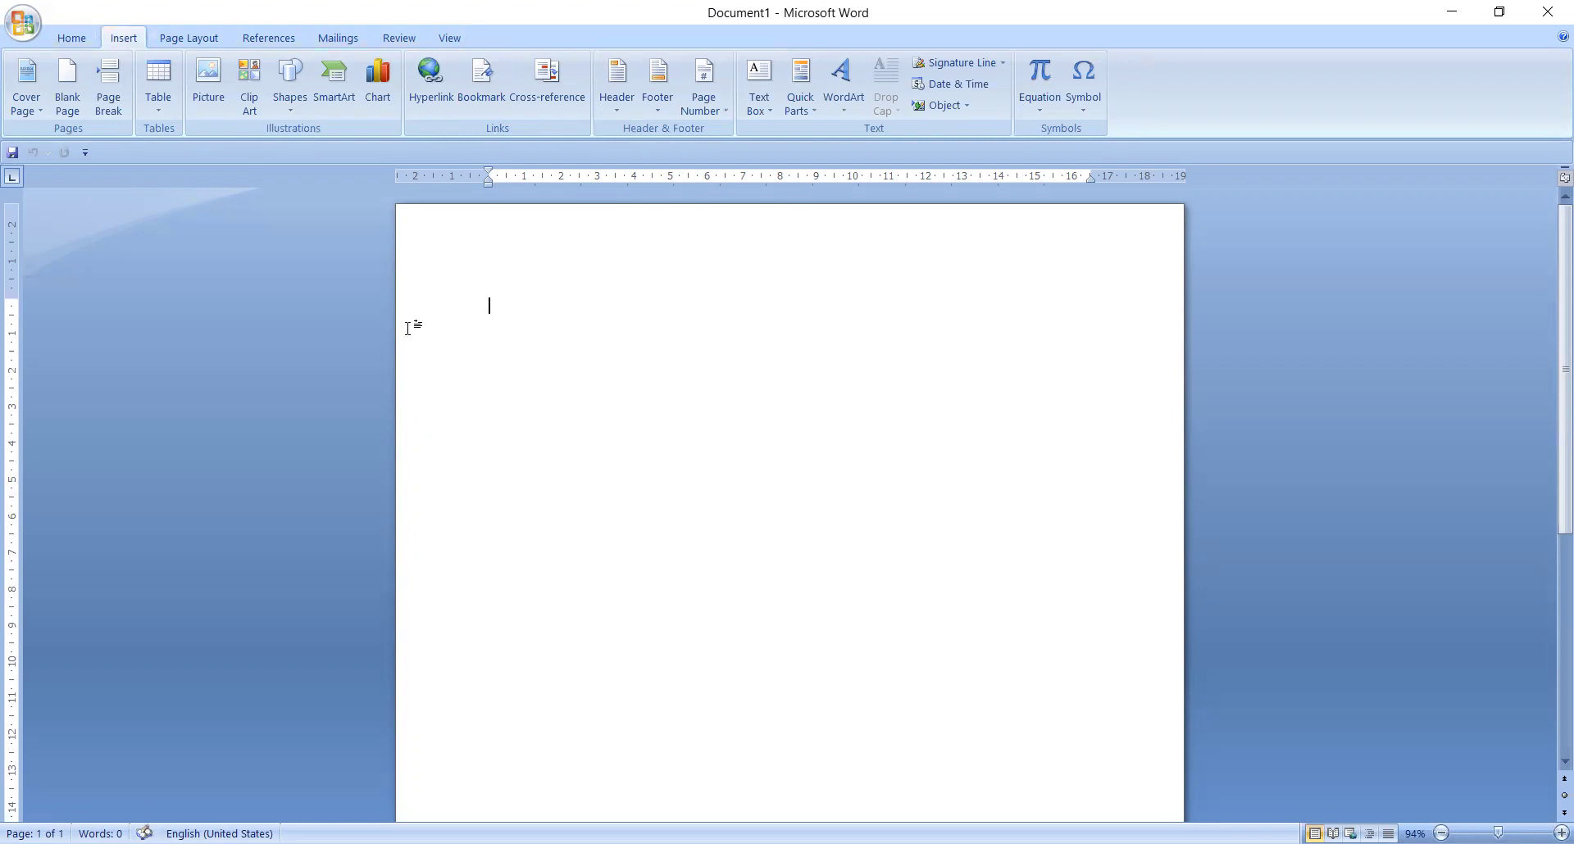
pyautogui.click(187, 43)
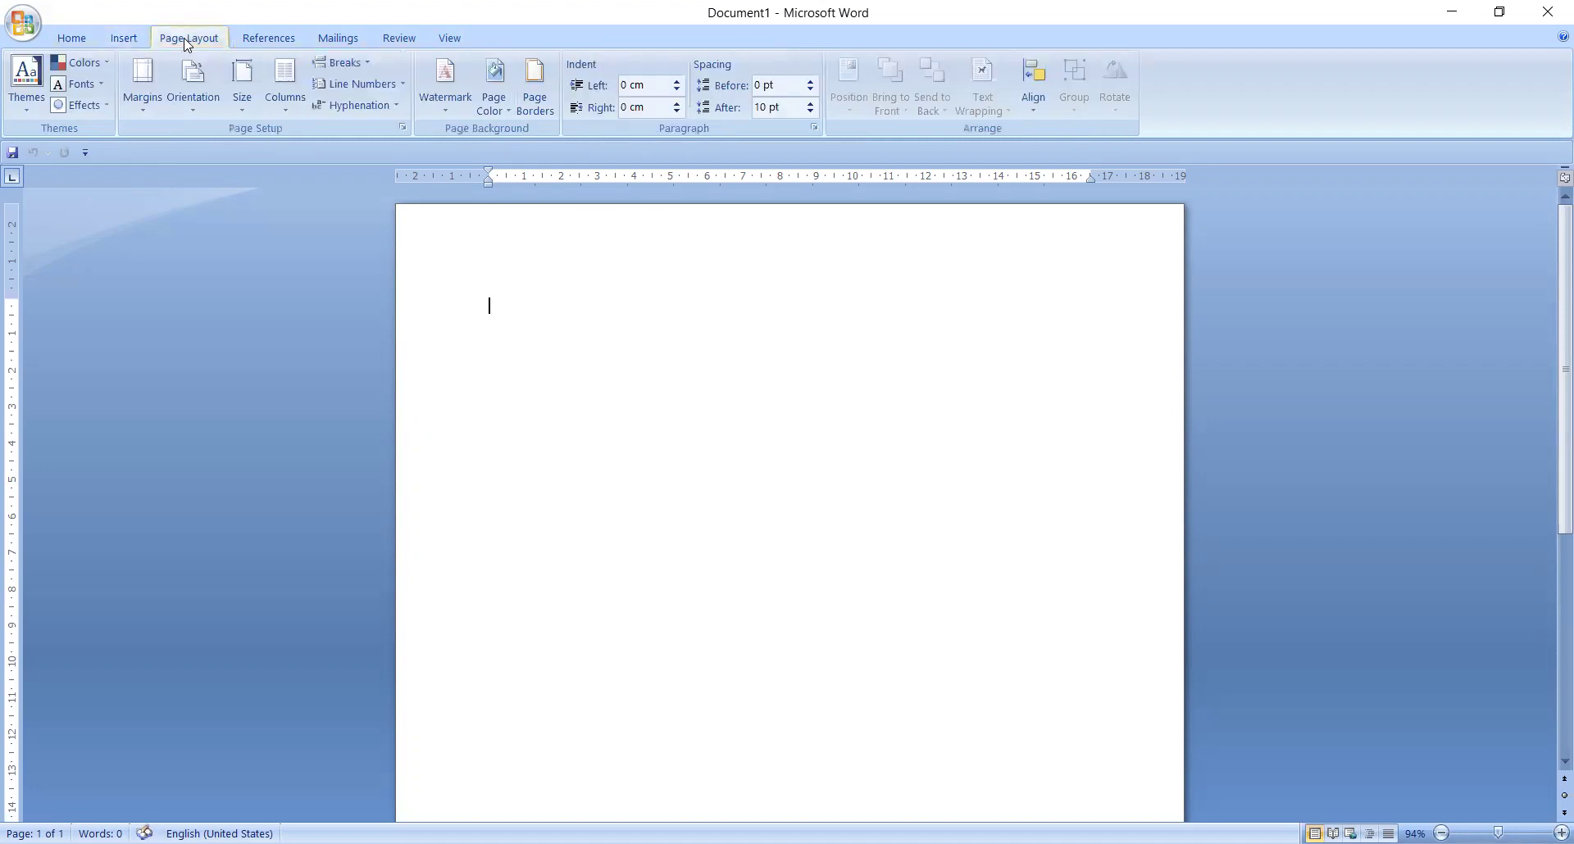
pyautogui.click(532, 108)
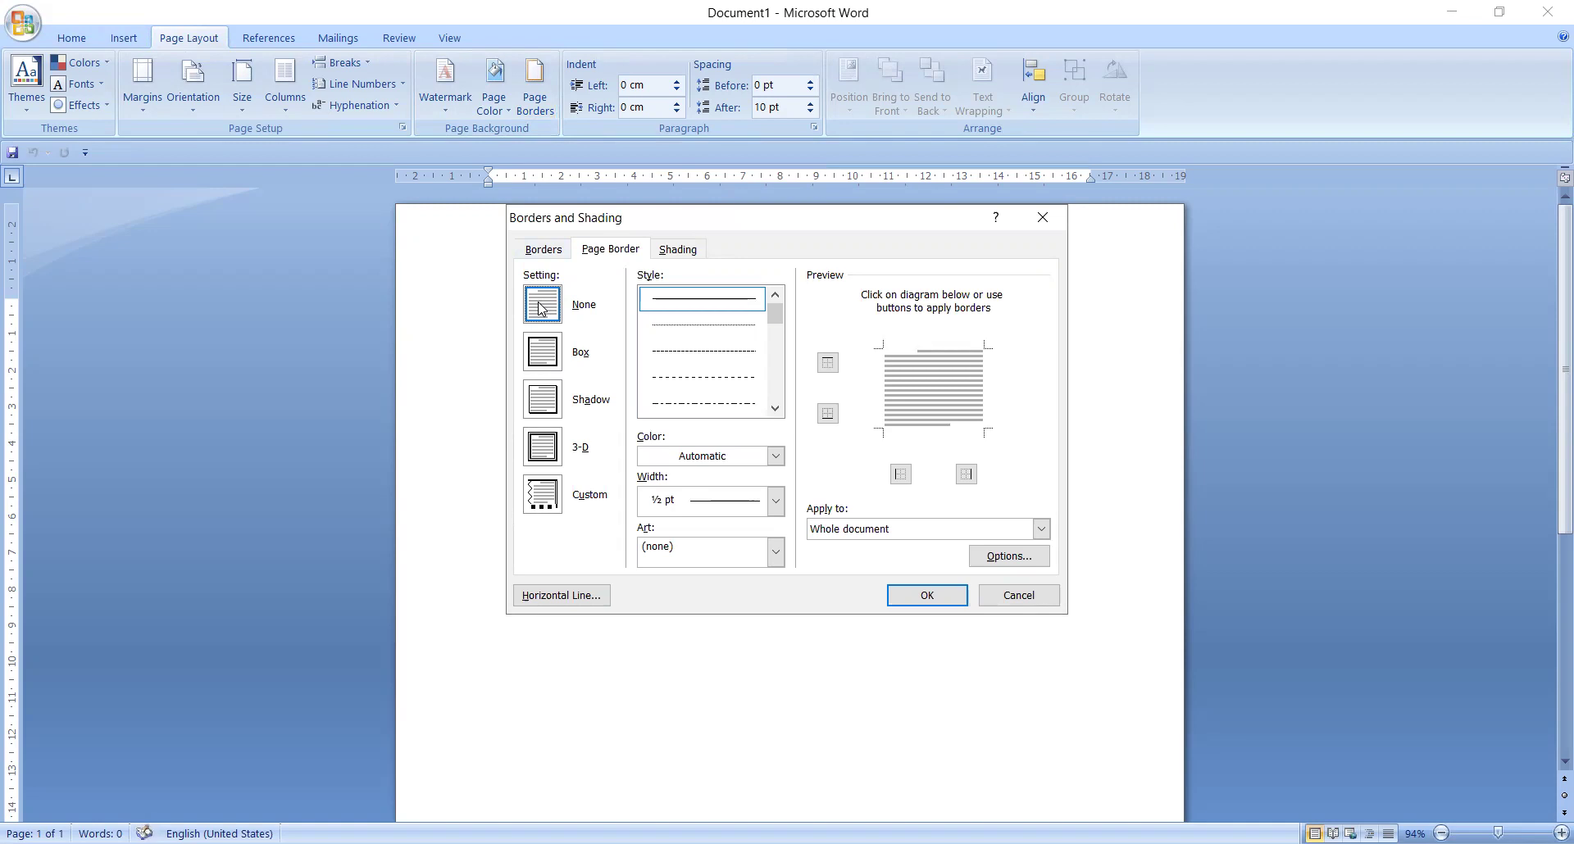
pyautogui.click(557, 354)
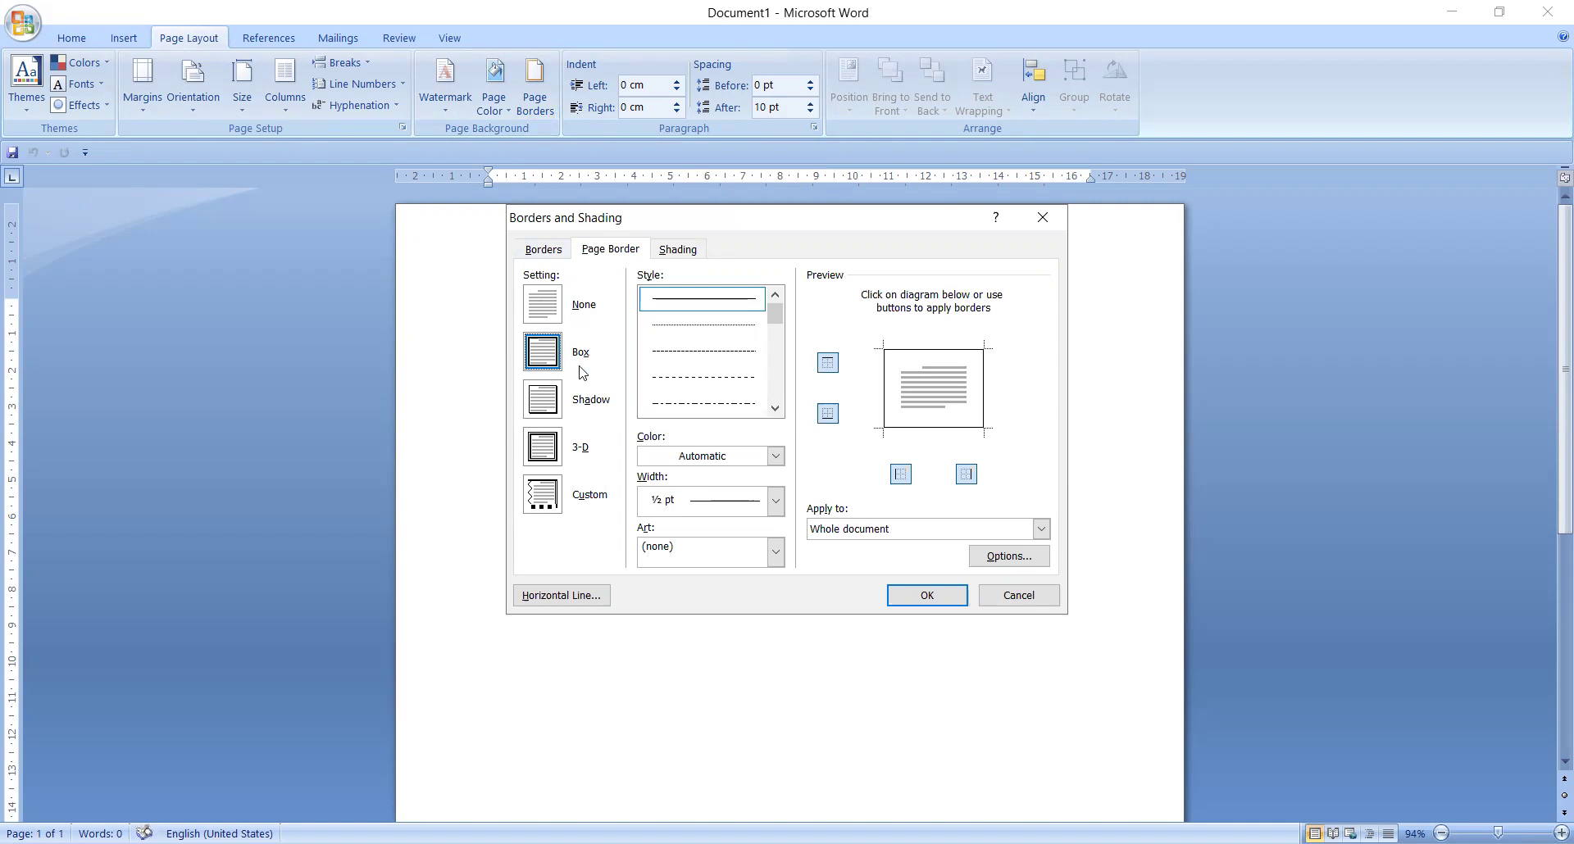
pyautogui.click(541, 458)
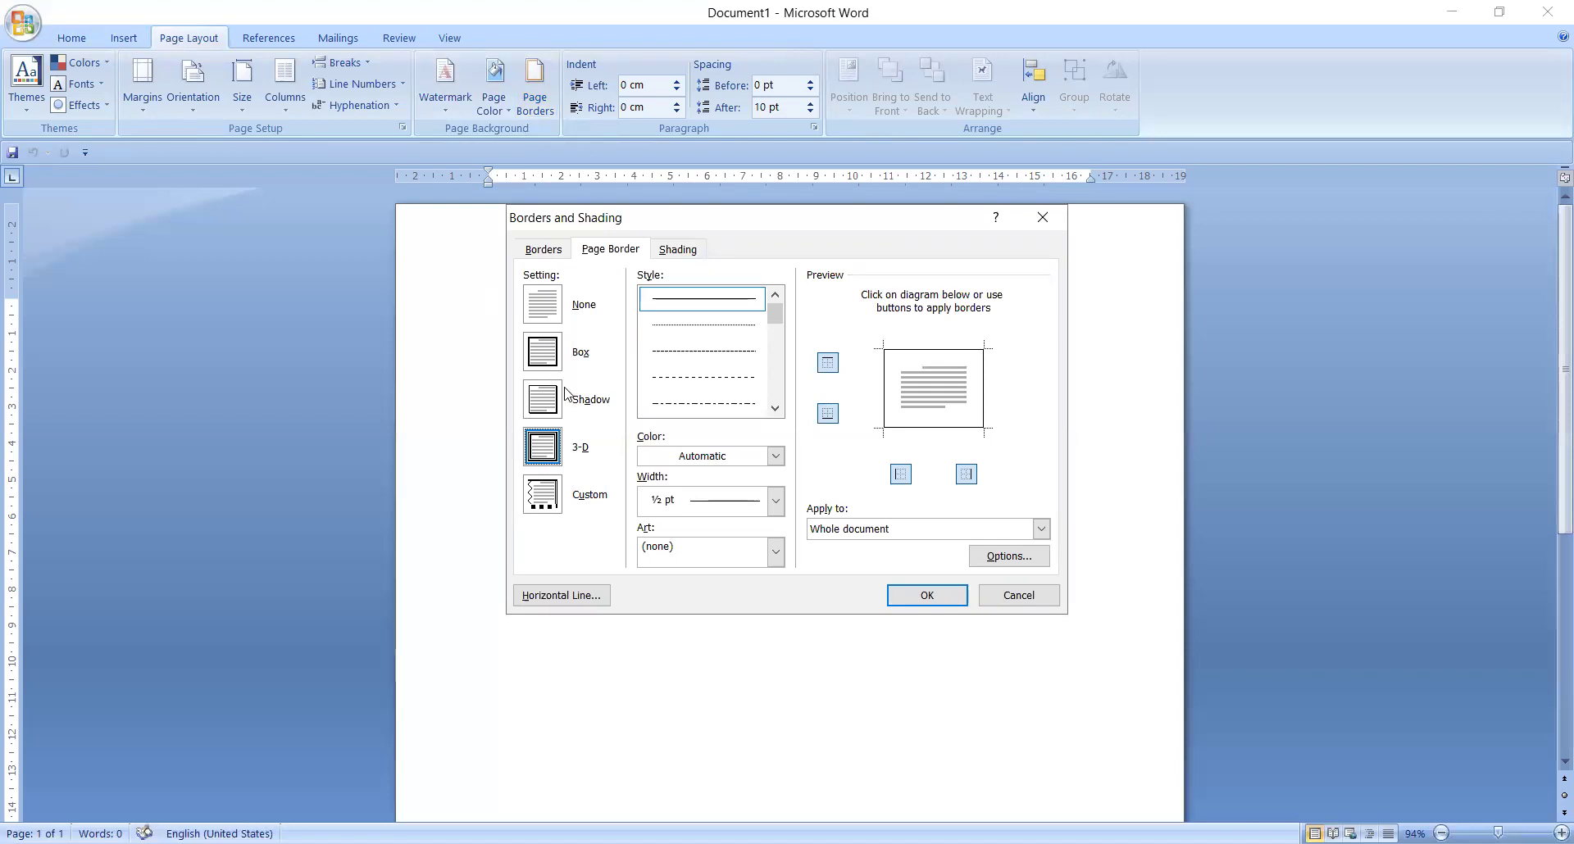
pyautogui.click(540, 352)
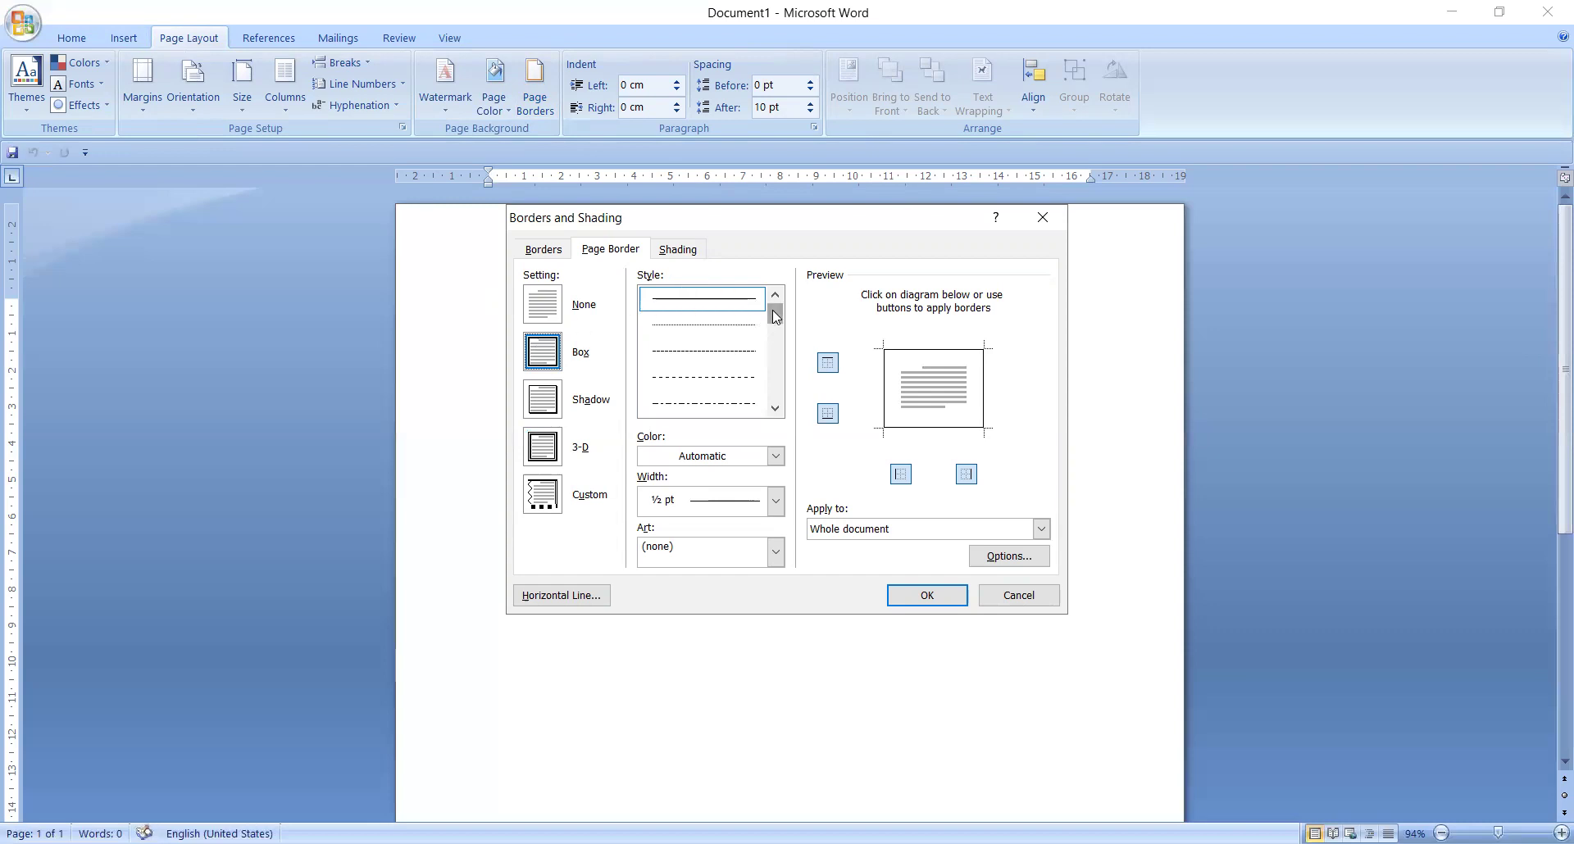
# Make the box border a thick solid dark blue line, 3 pt wide
pyautogui.moveTo(775, 317)
pyautogui.mouseDown()
pyautogui.moveTo(777, 390)
pyautogui.moveTo(775, 321)
pyautogui.moveTo(776, 334)
pyautogui.mouseUp()
pyautogui.click(703, 388)
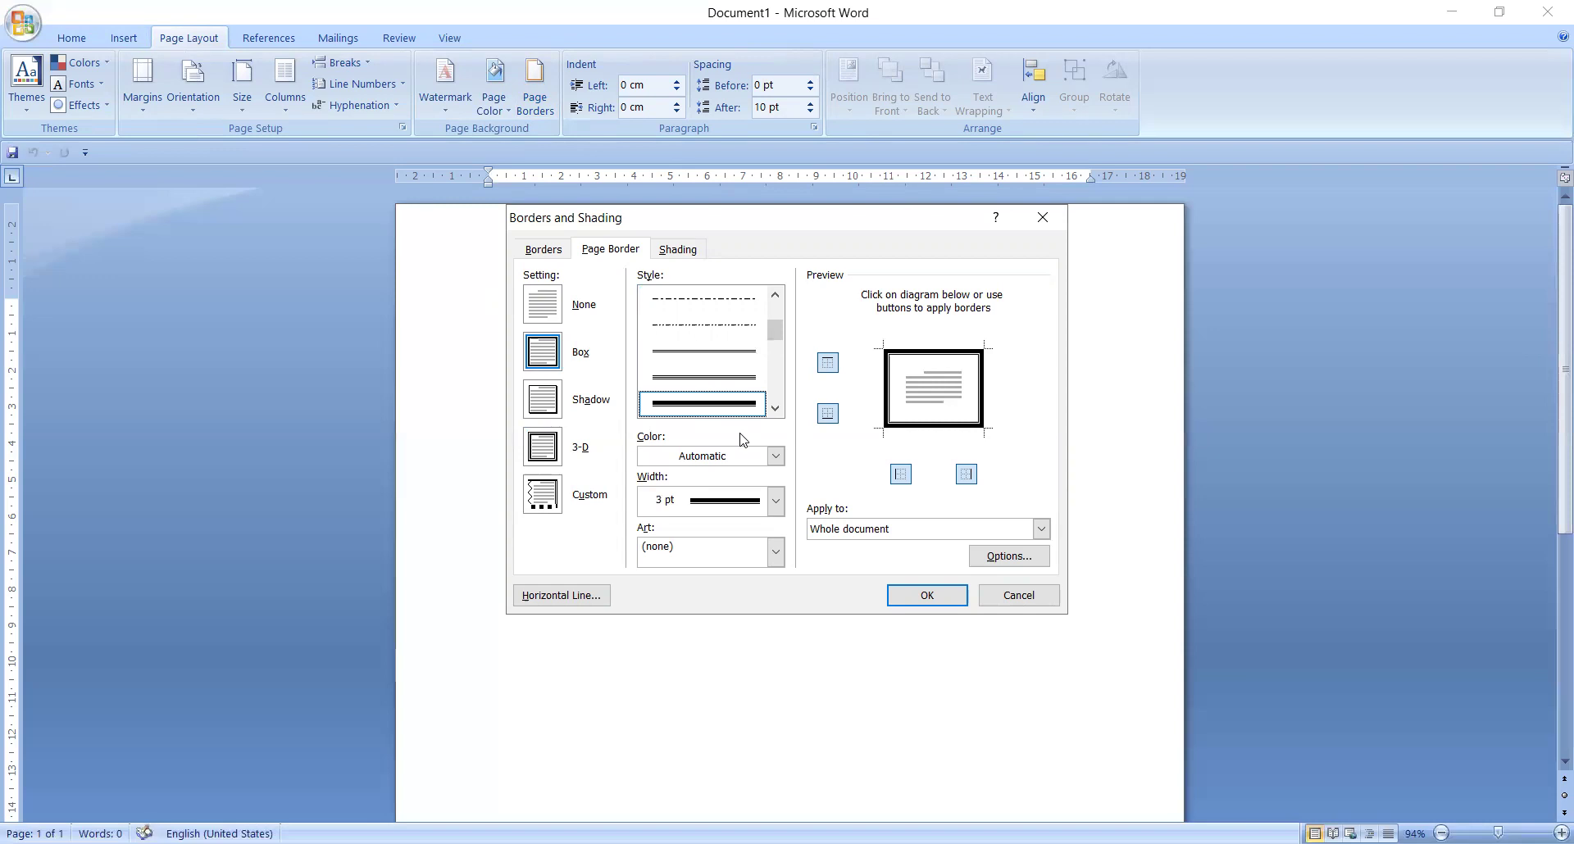
pyautogui.click(775, 457)
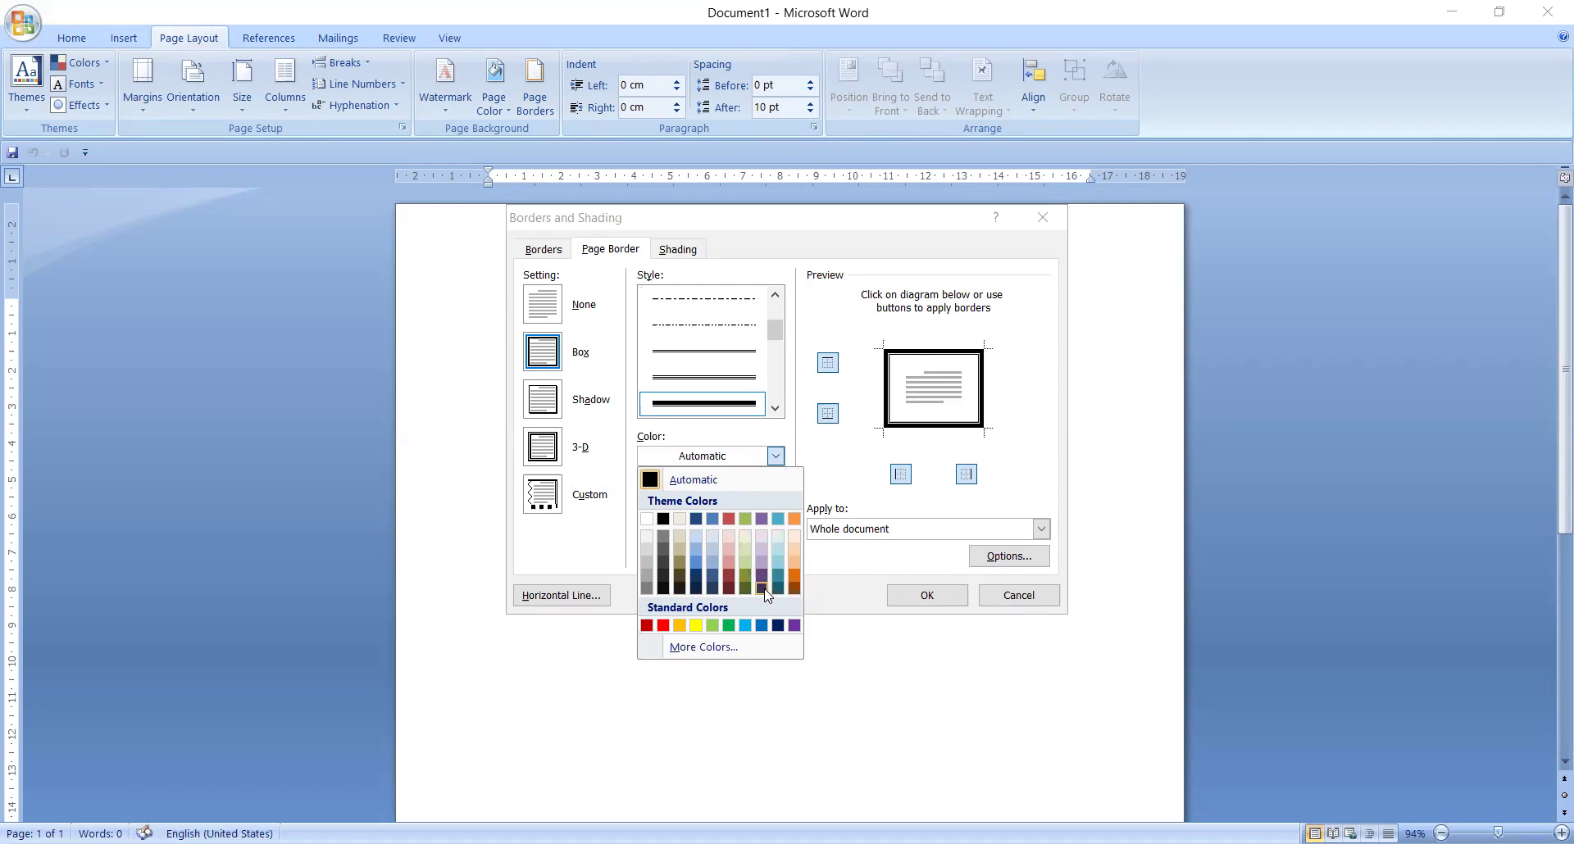
pyautogui.click(708, 576)
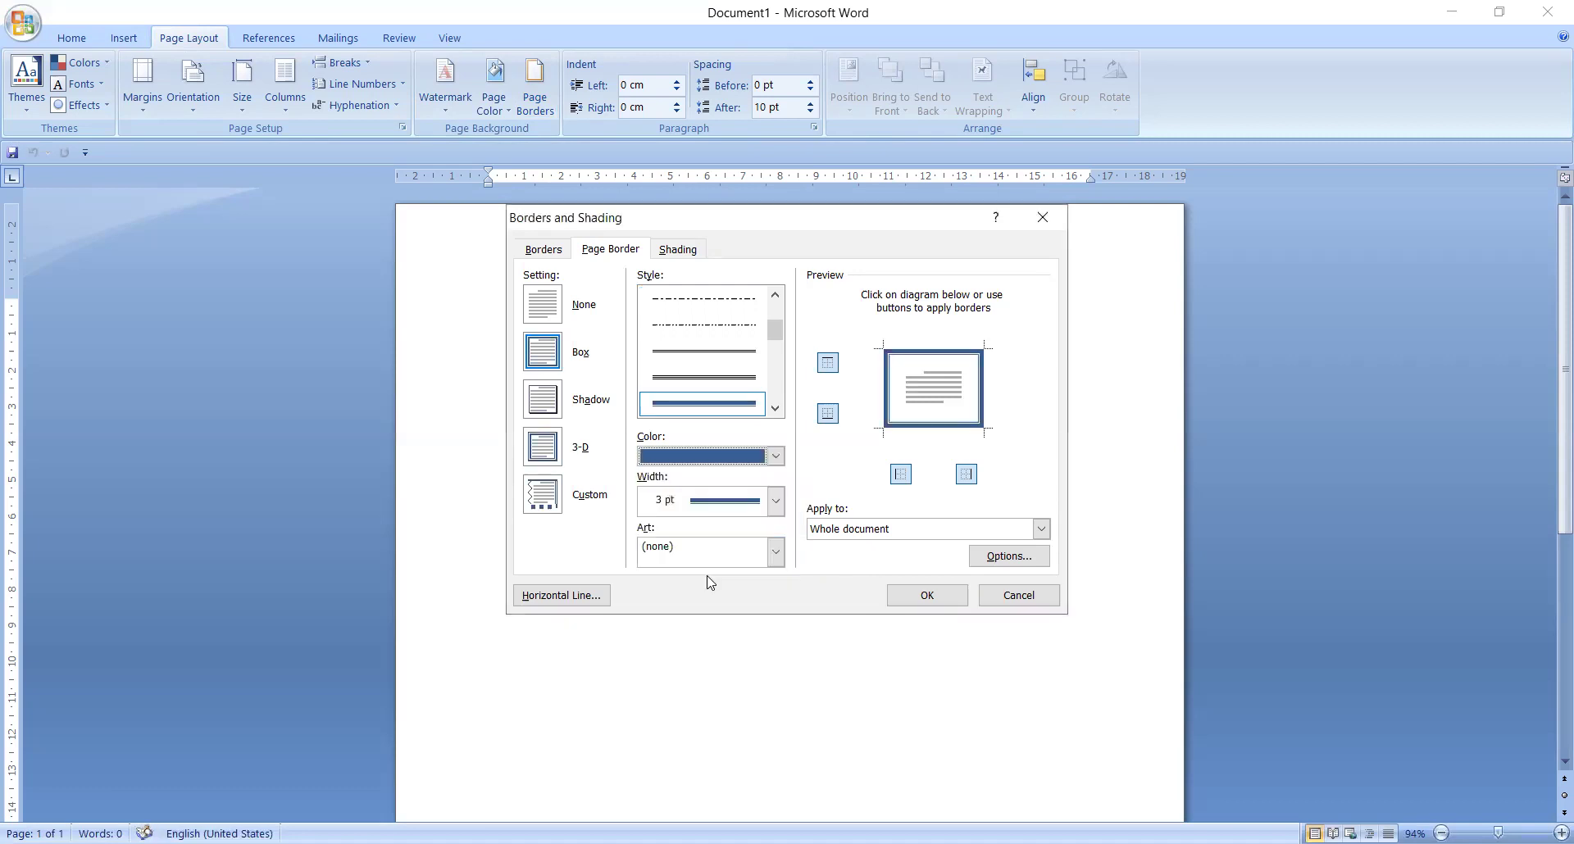
# Apply the dark blue 3 pt box border around the page
pyautogui.click(927, 596)
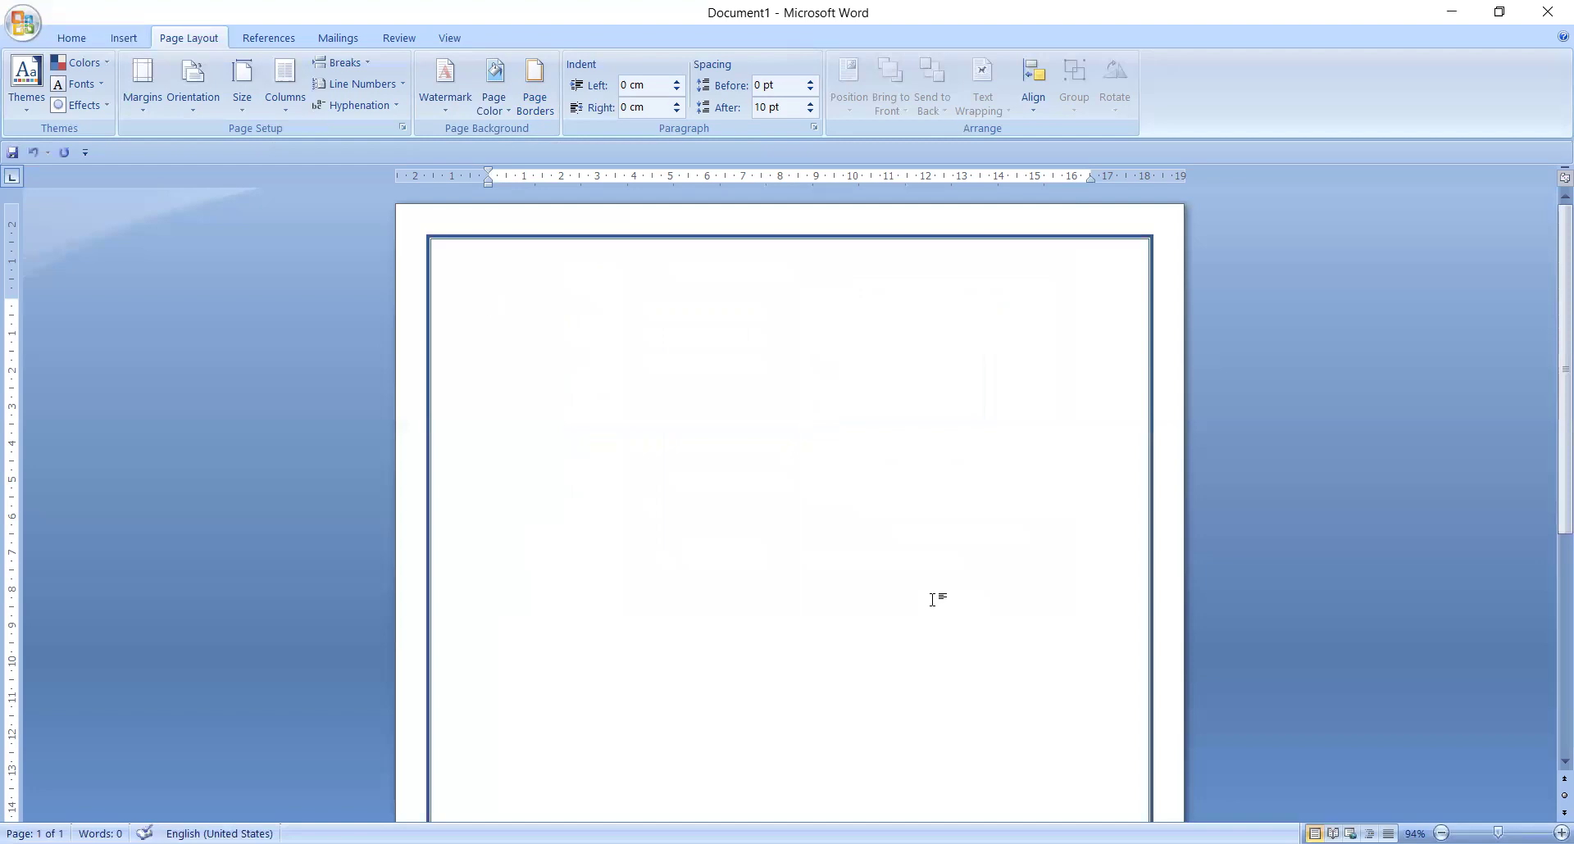
pyautogui.scroll(-1, 1552, 257)
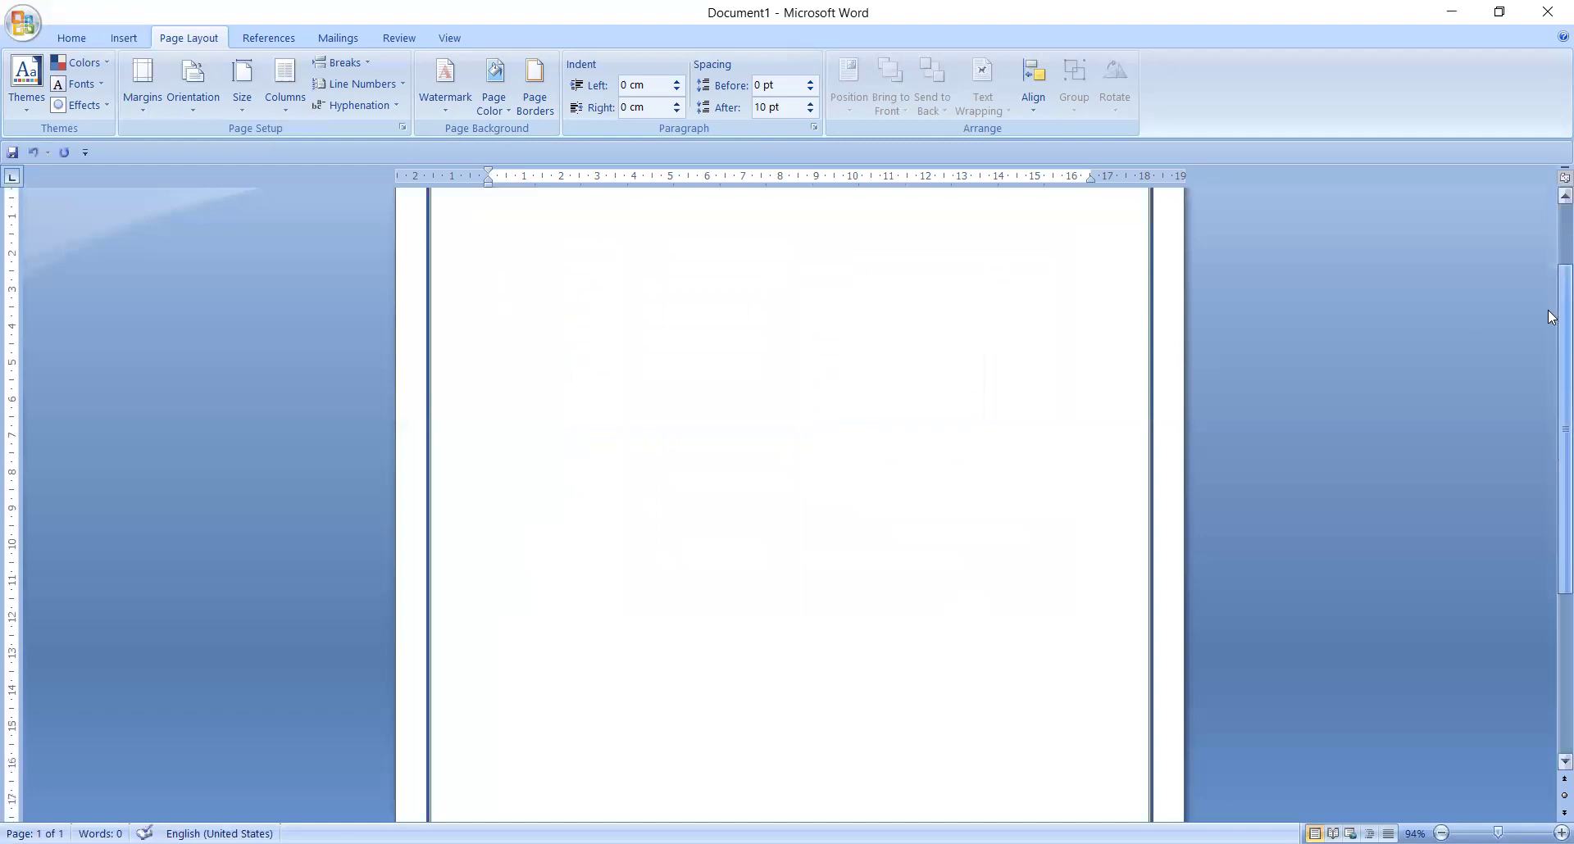
pyautogui.scroll(1, 1552, 257)
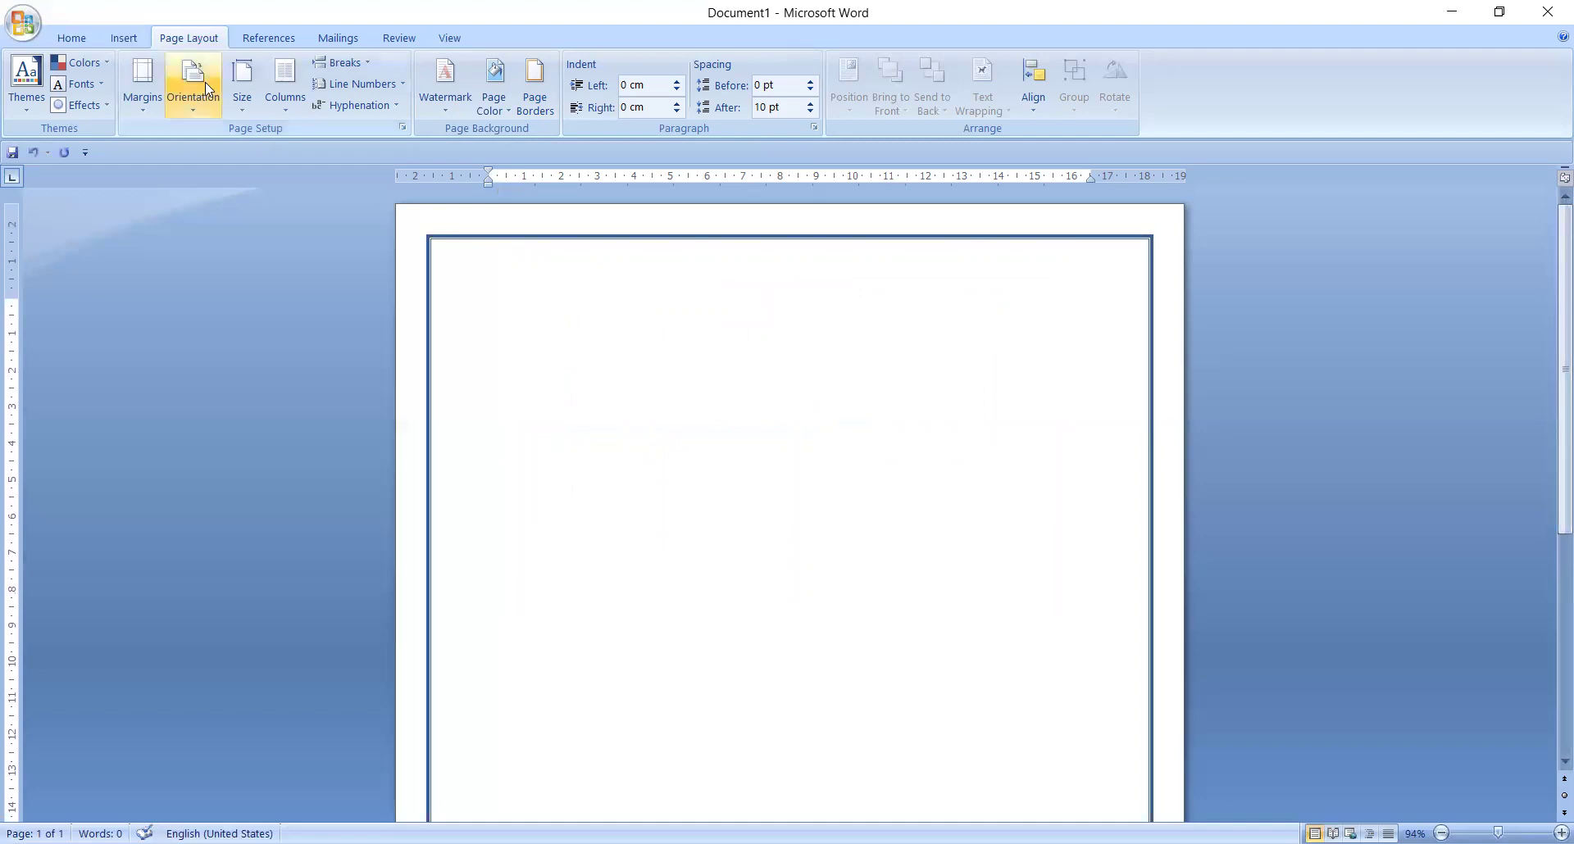
pyautogui.click(123, 38)
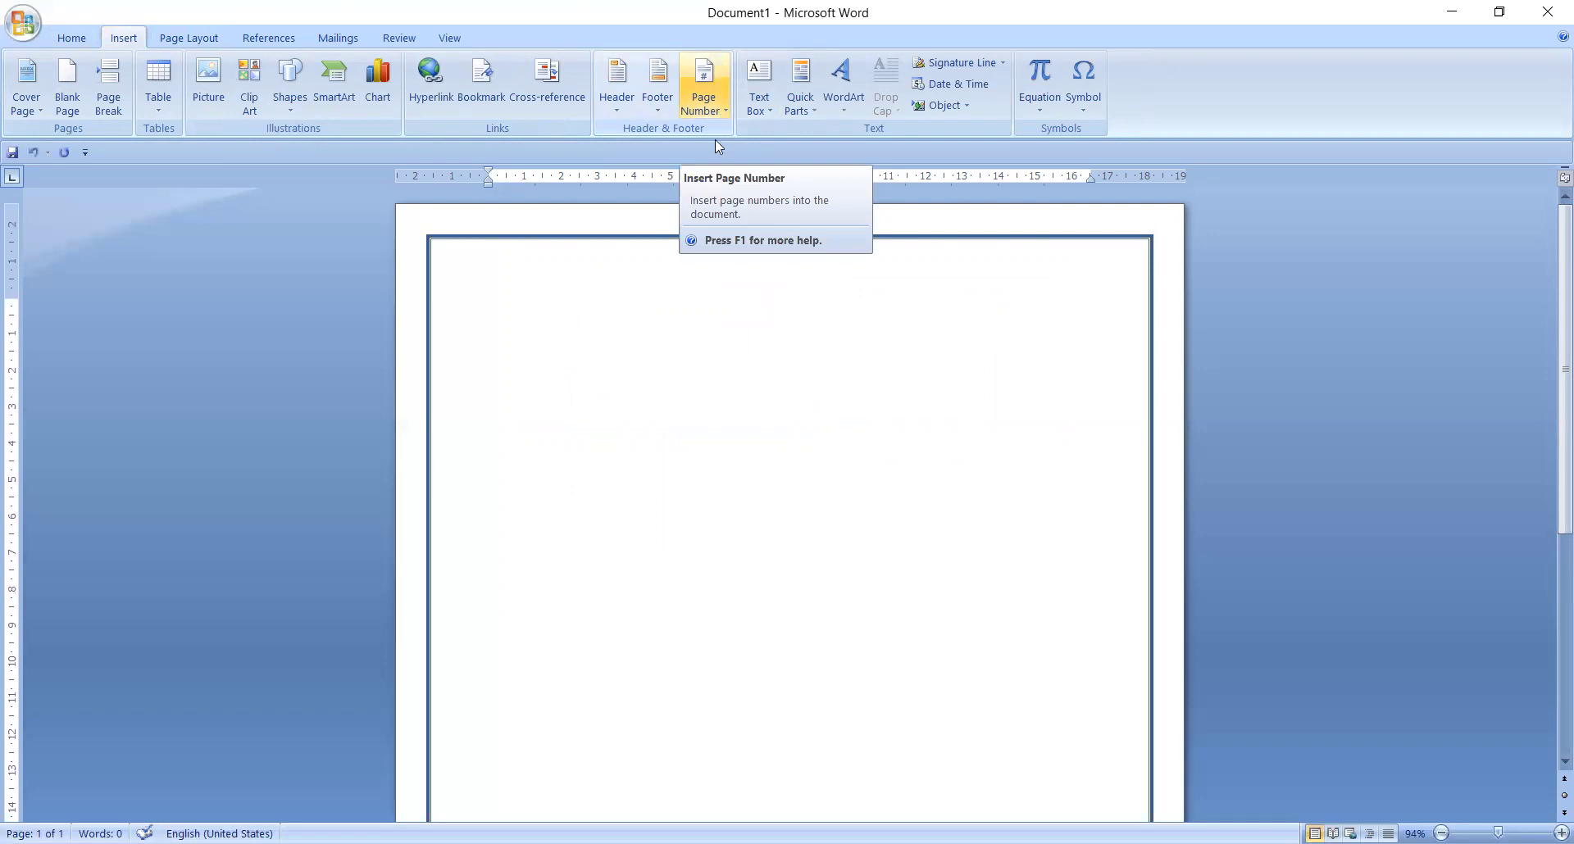
# Browse the Page Number placement galleries, from Top of Page to Bottom of Page
pyautogui.click(706, 117)
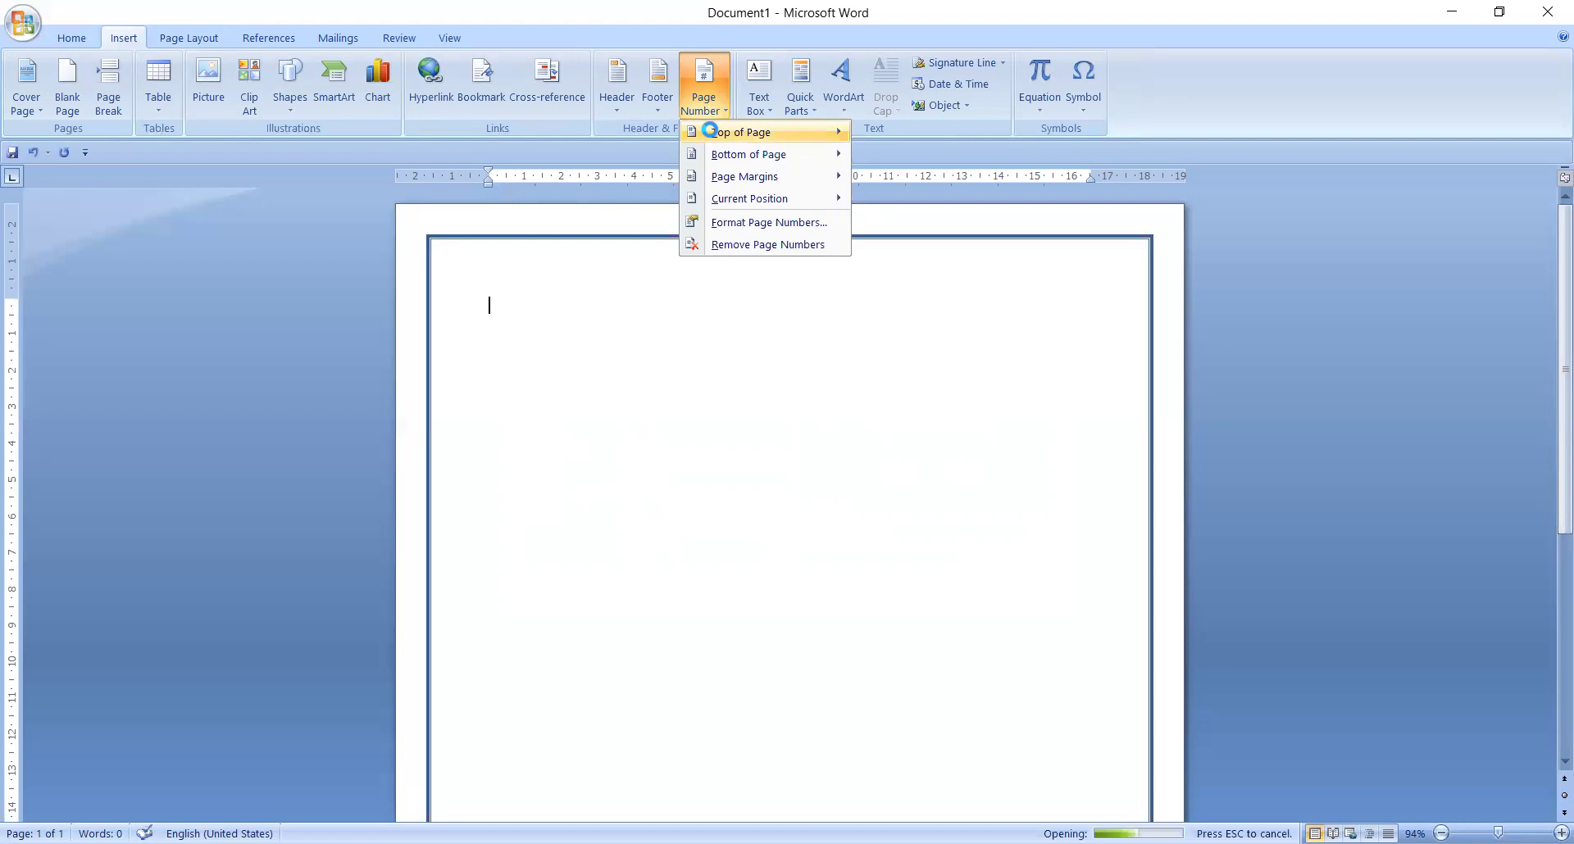
pyautogui.moveTo(715, 136)
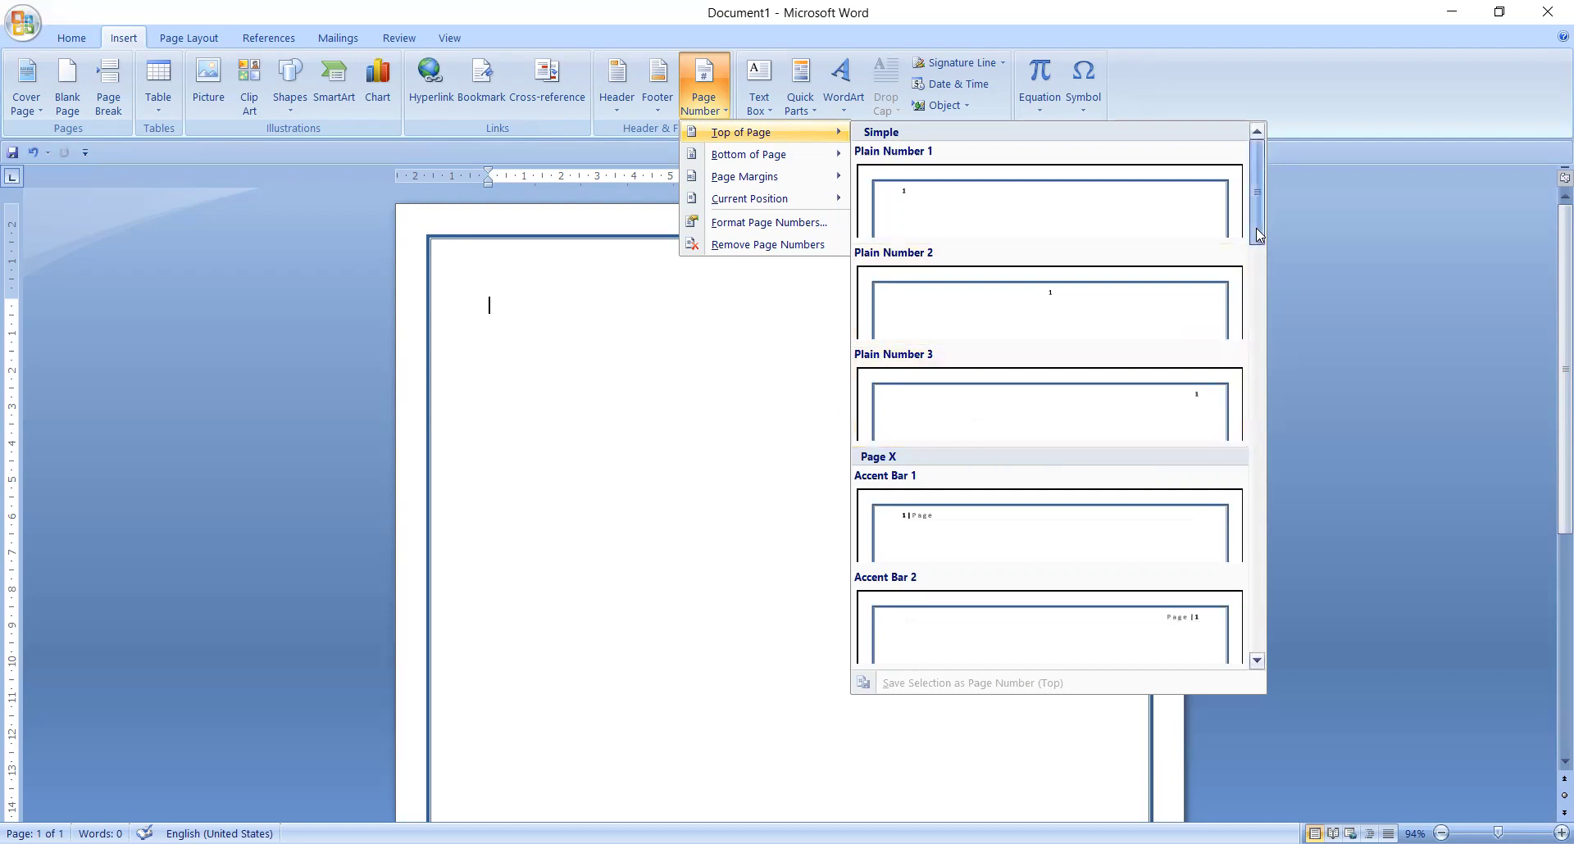
pyautogui.moveTo(1256, 235)
pyautogui.mouseDown()
pyautogui.moveTo(1261, 410)
pyautogui.moveTo(1254, 226)
pyautogui.mouseUp()
pyautogui.moveTo(1252, 223); pyautogui.dragTo(1252, 223)
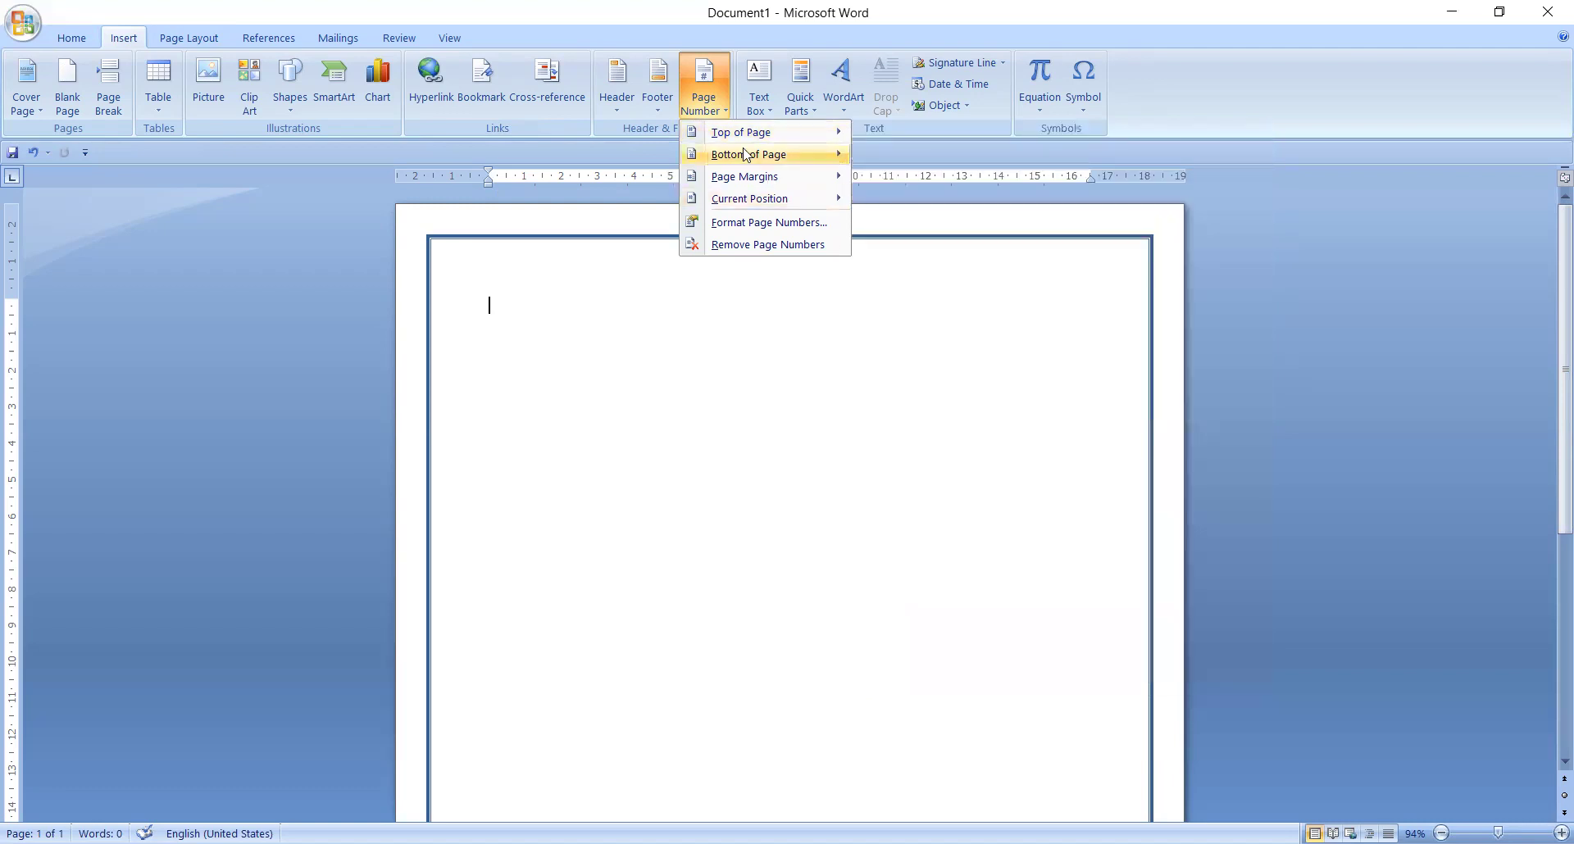
# Insert a Plain Number 3 page number at the bottom right of the footer
pyautogui.moveTo(731, 160)
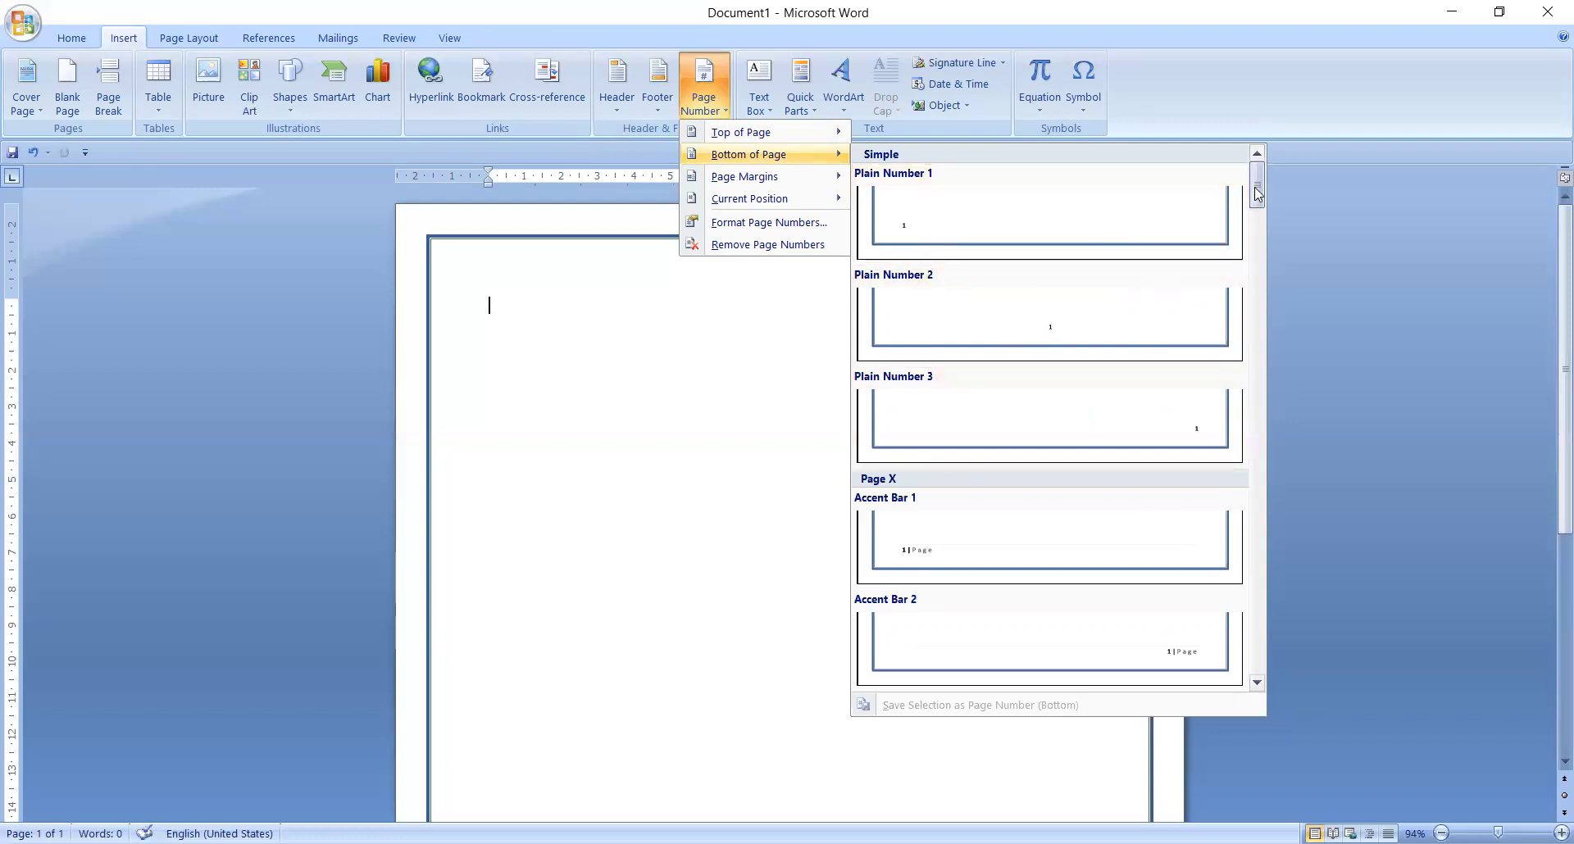
pyautogui.click(1257, 244)
pyautogui.click(1256, 246)
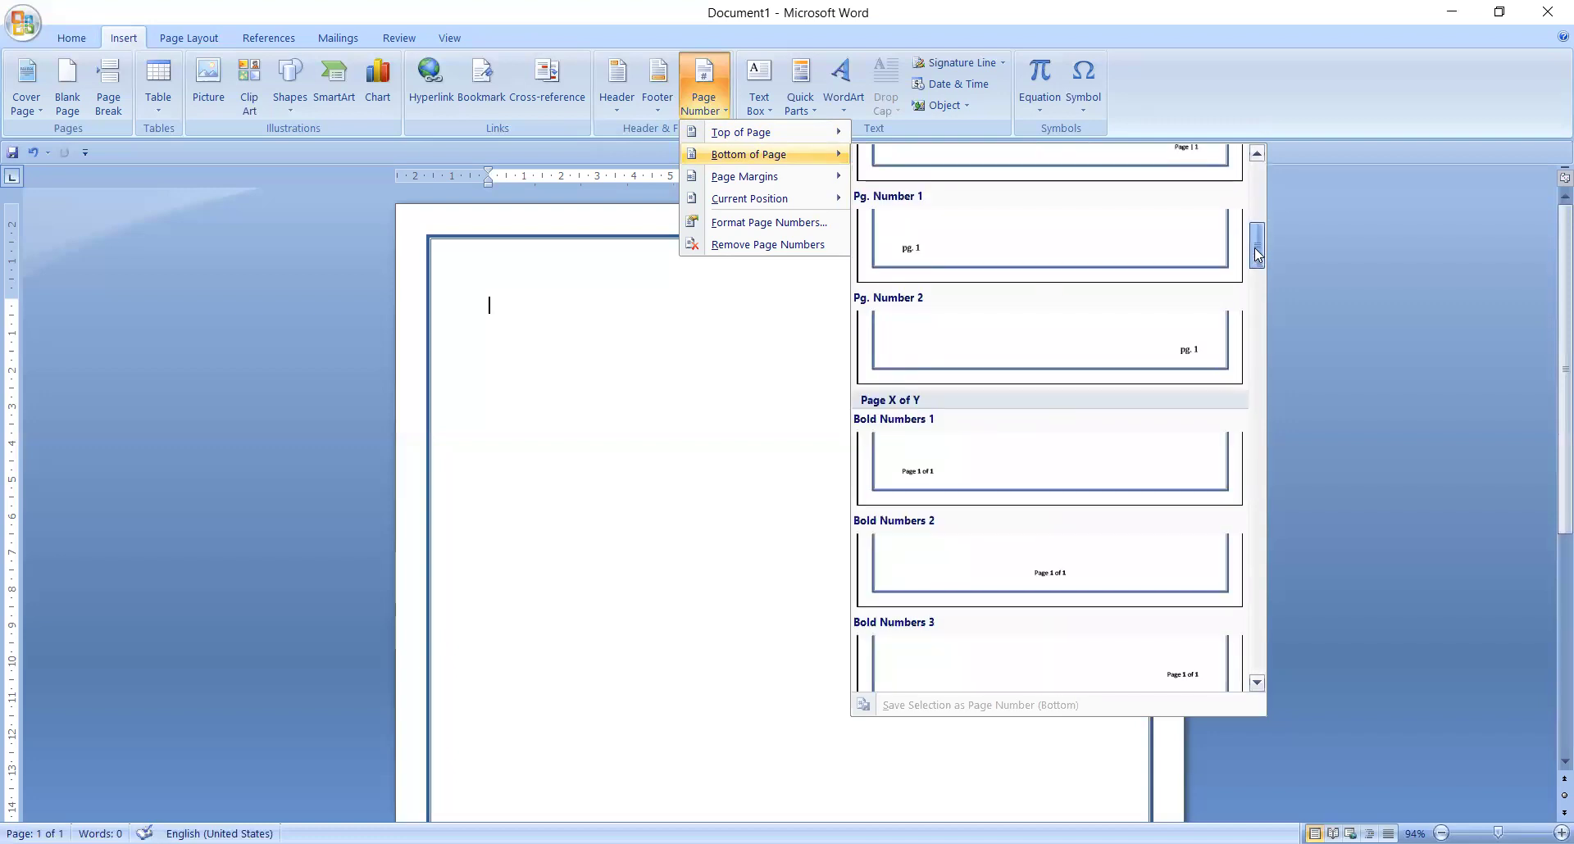
pyautogui.moveTo(1254, 248); pyautogui.dragTo(1258, 187)
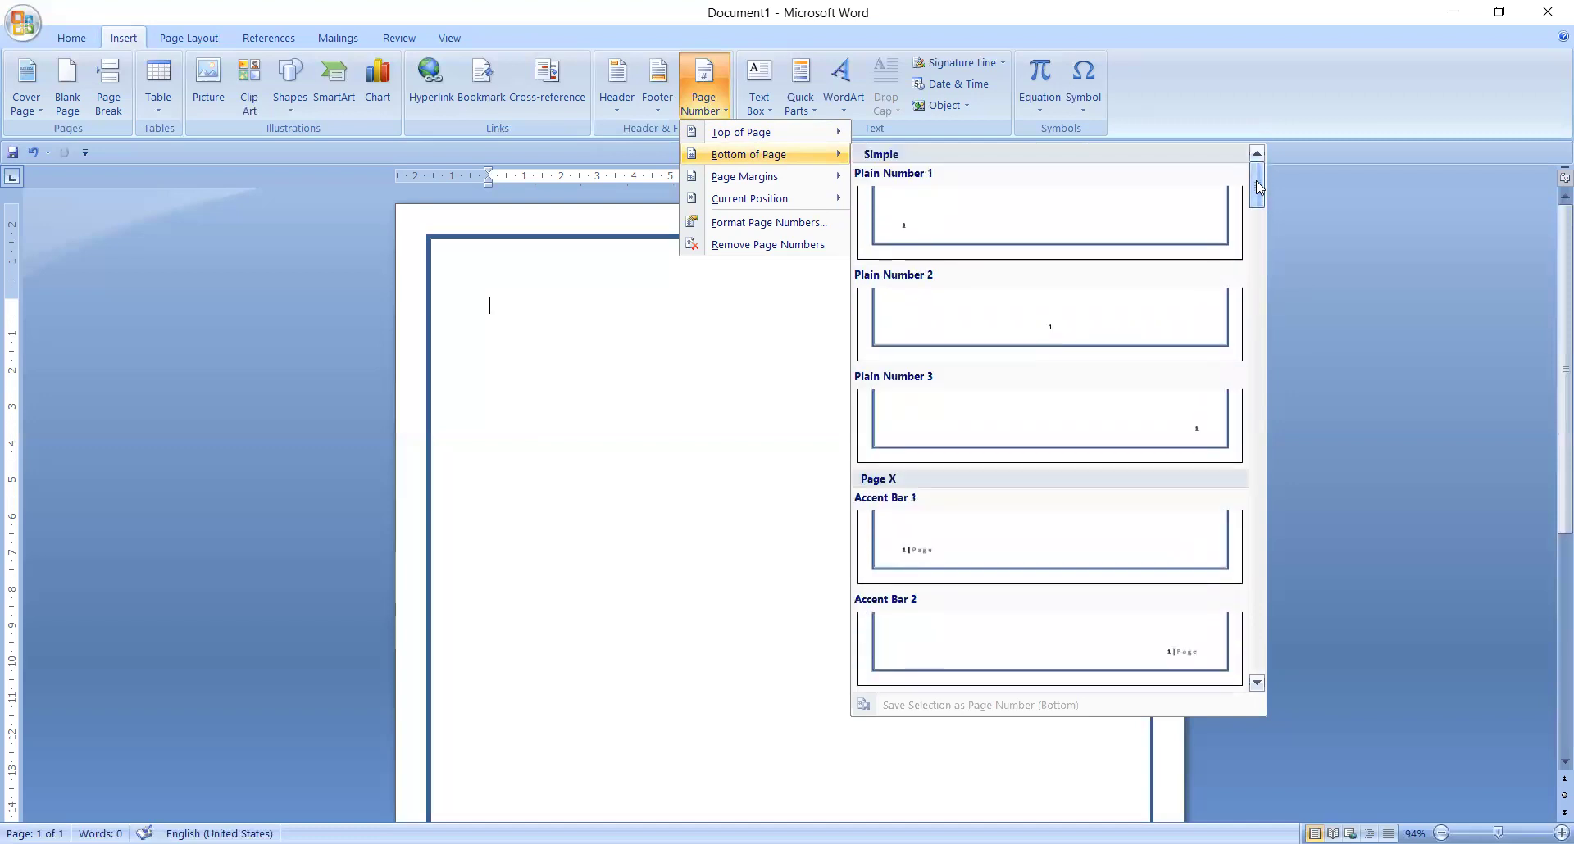
pyautogui.click(1167, 413)
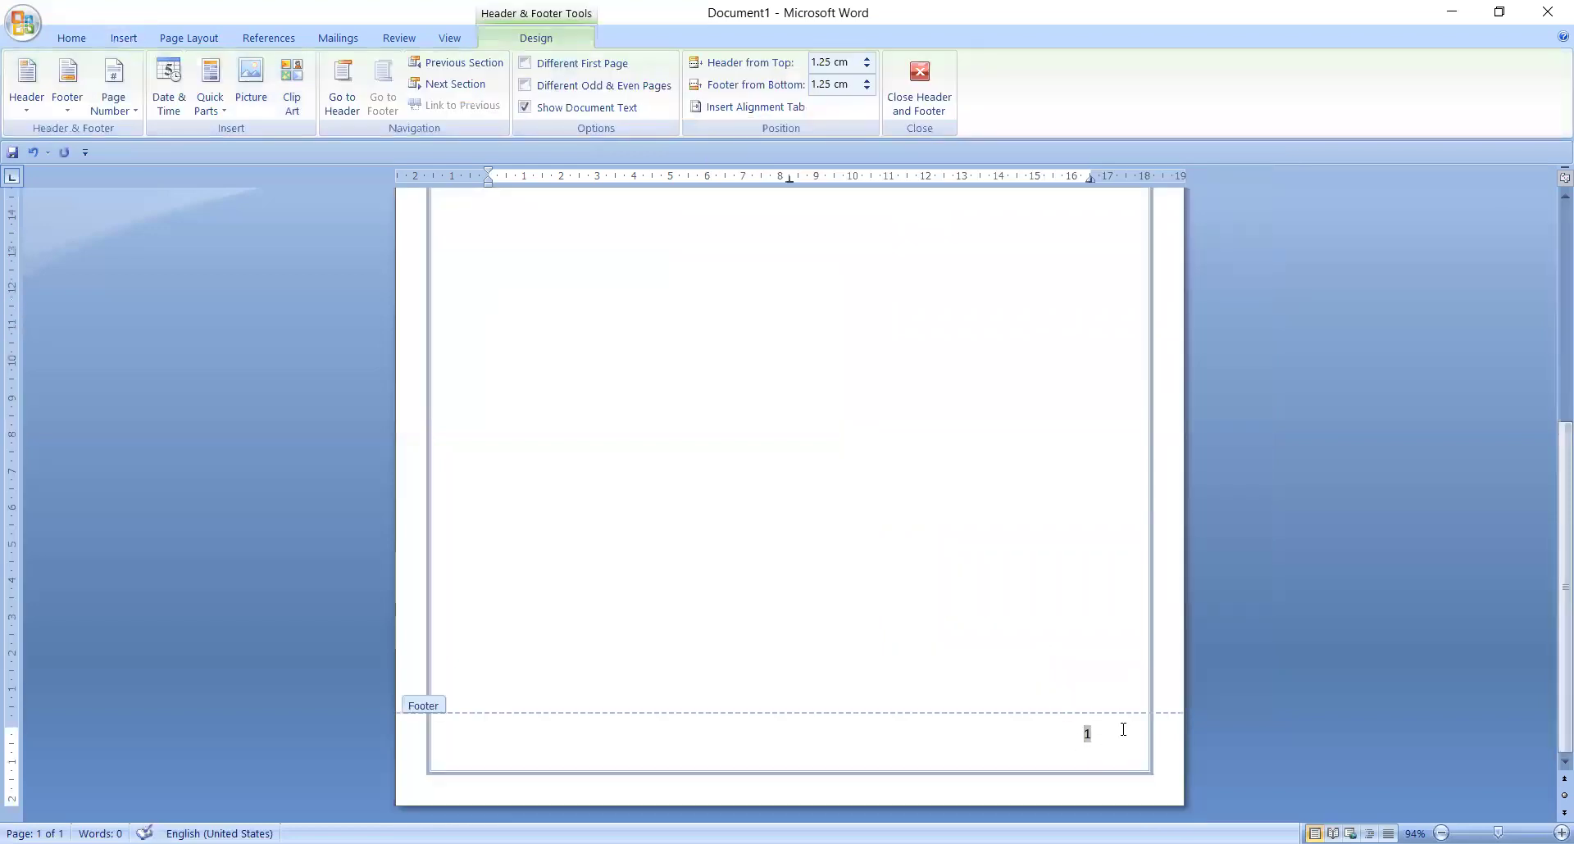
# Close the footer and insert a page break to start a second page
pyautogui.doubleClick(1093, 679)
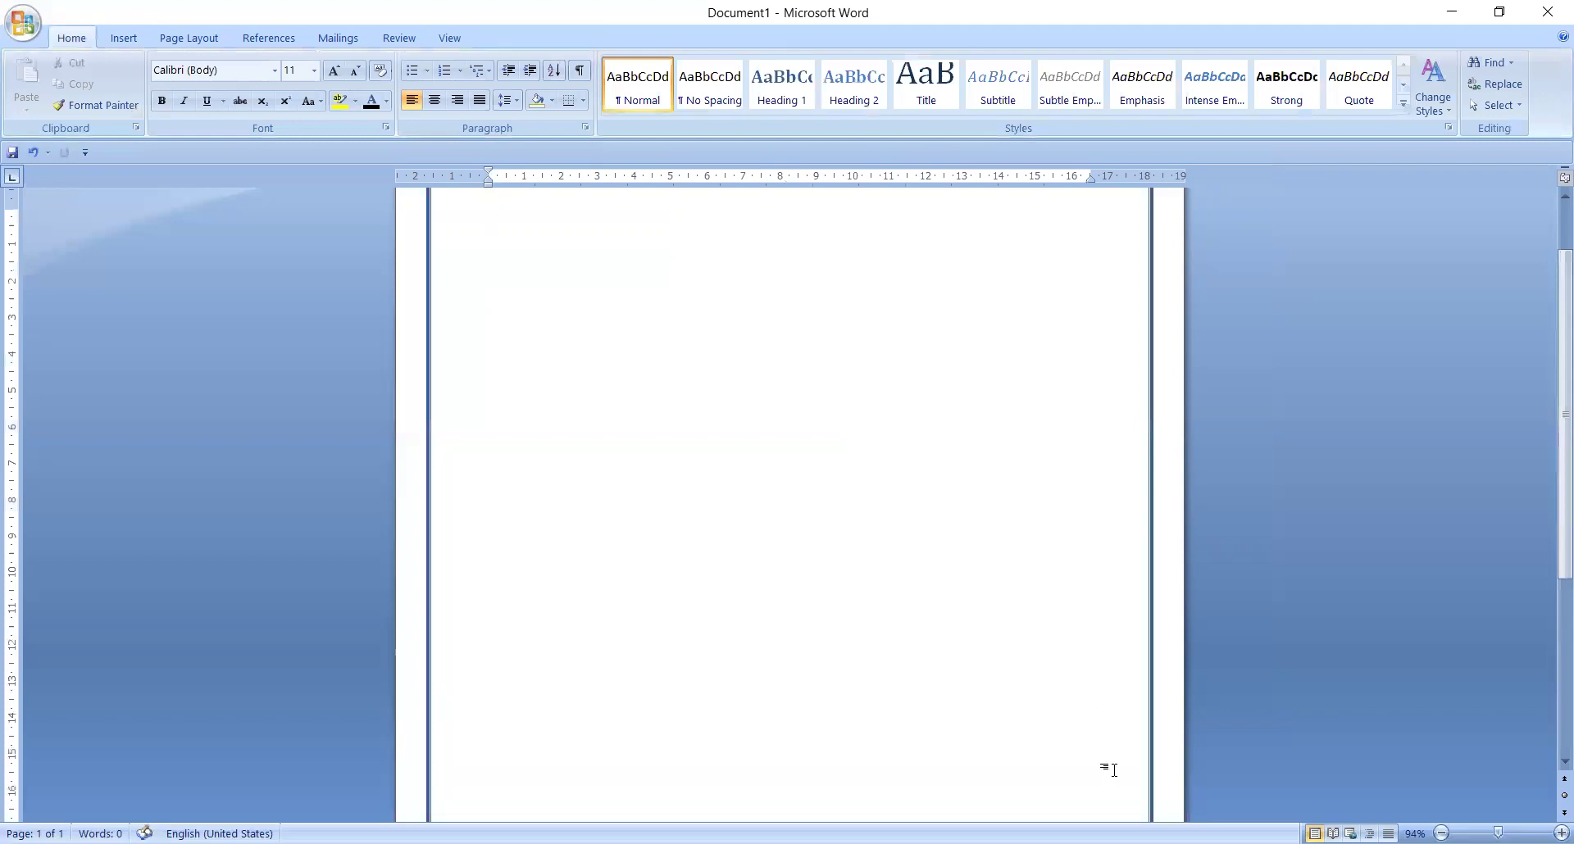
pyautogui.press('Return')
pyautogui.press('Return')
pyautogui.press('Return')
pyautogui.press('Return')
pyautogui.hotkey('ctrl', 'Return')
# Scroll through the document to check page 2's blue border and page number
pyautogui.scroll(-5, 789, 492)
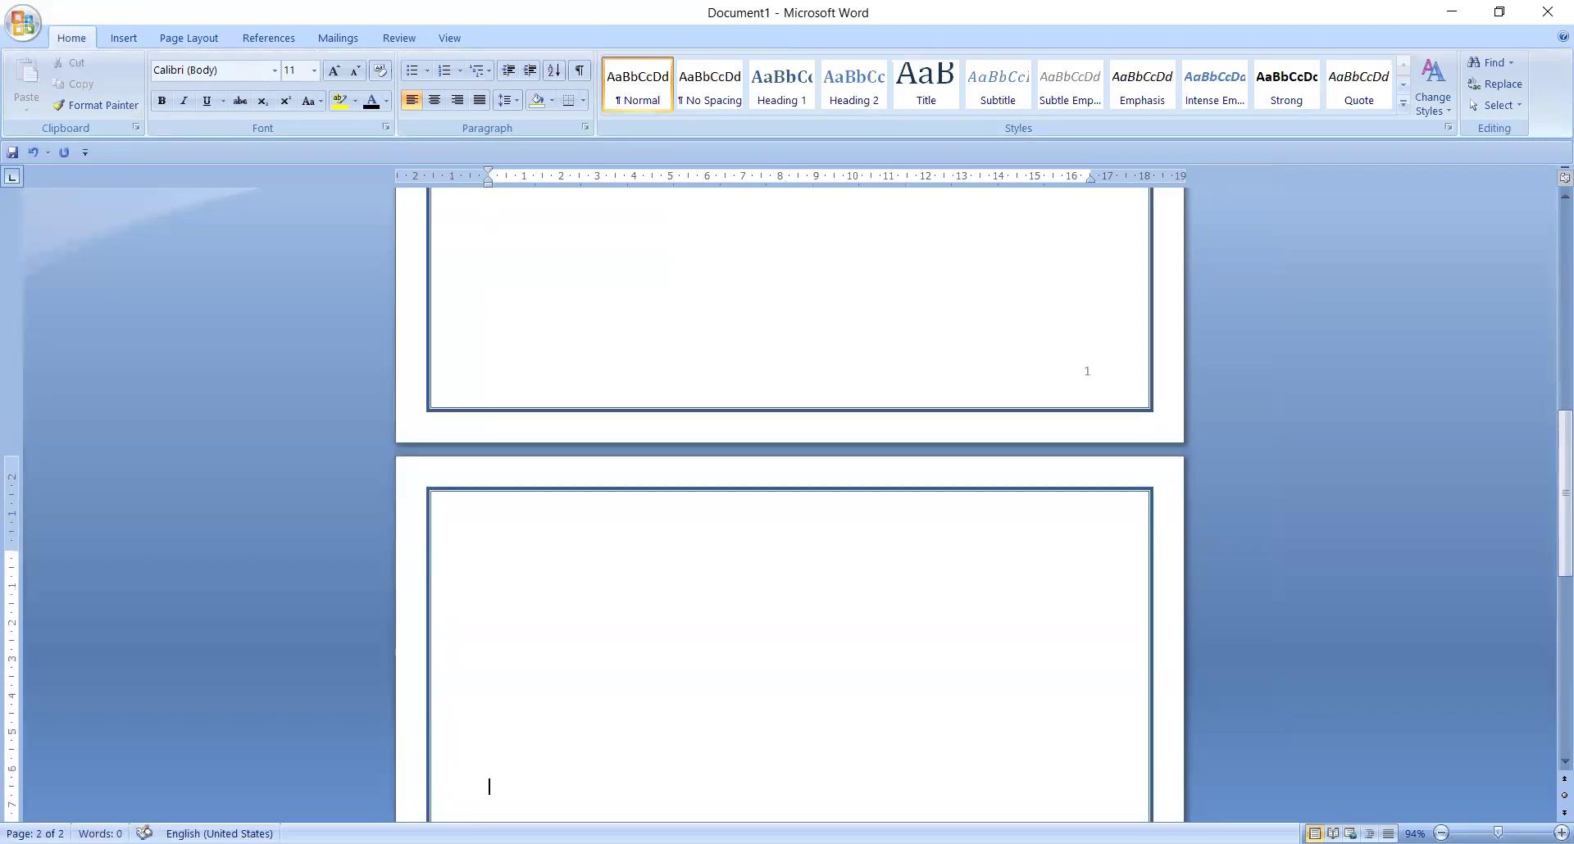
pyautogui.scroll(-3, 490, 787)
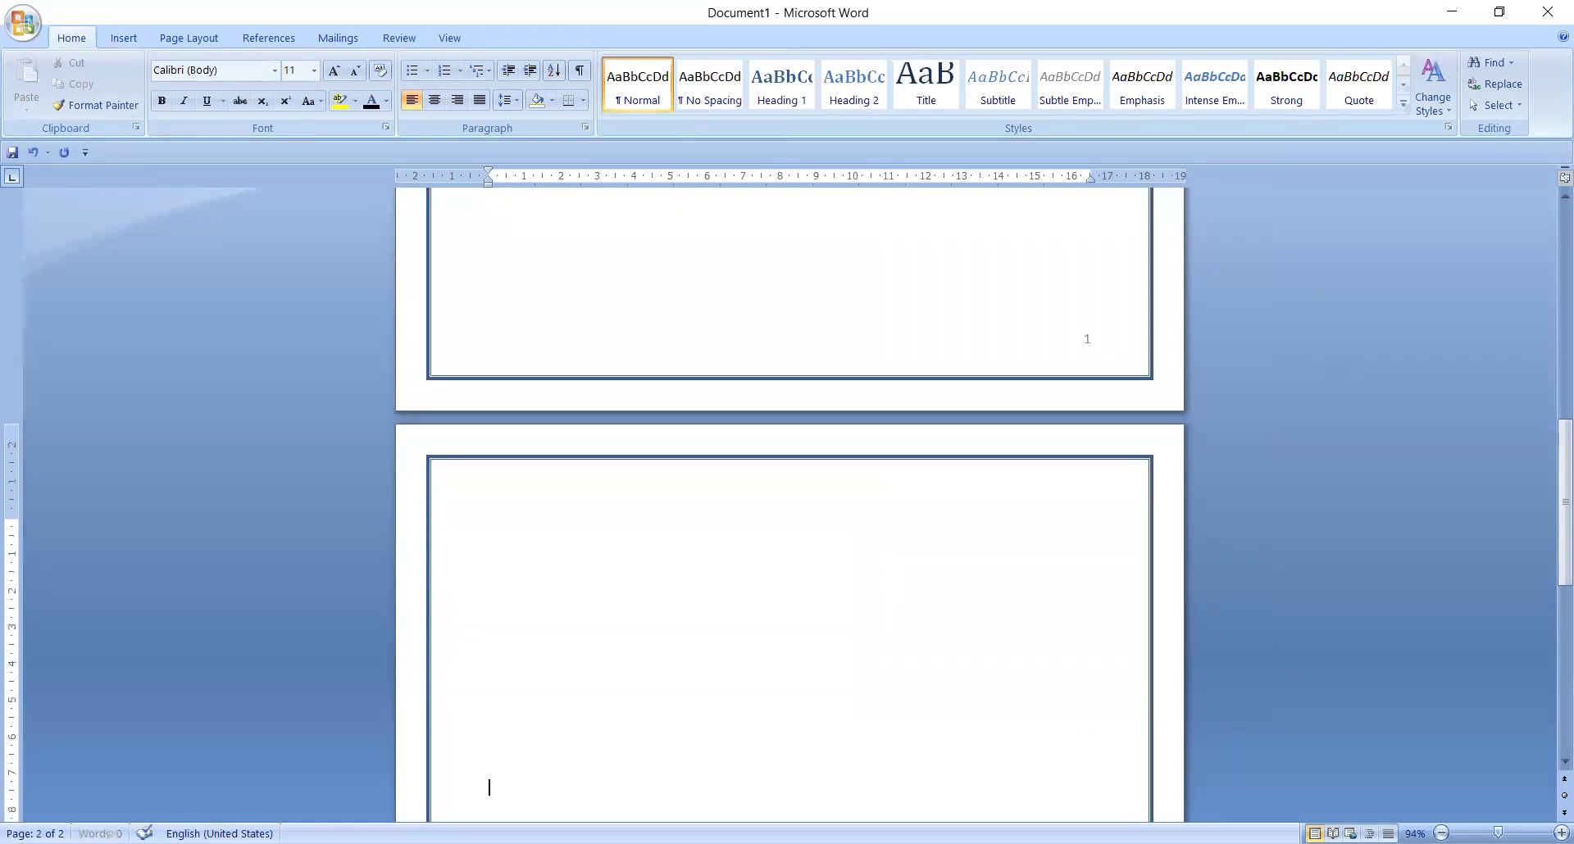
pyautogui.scroll(-6, 488, 785)
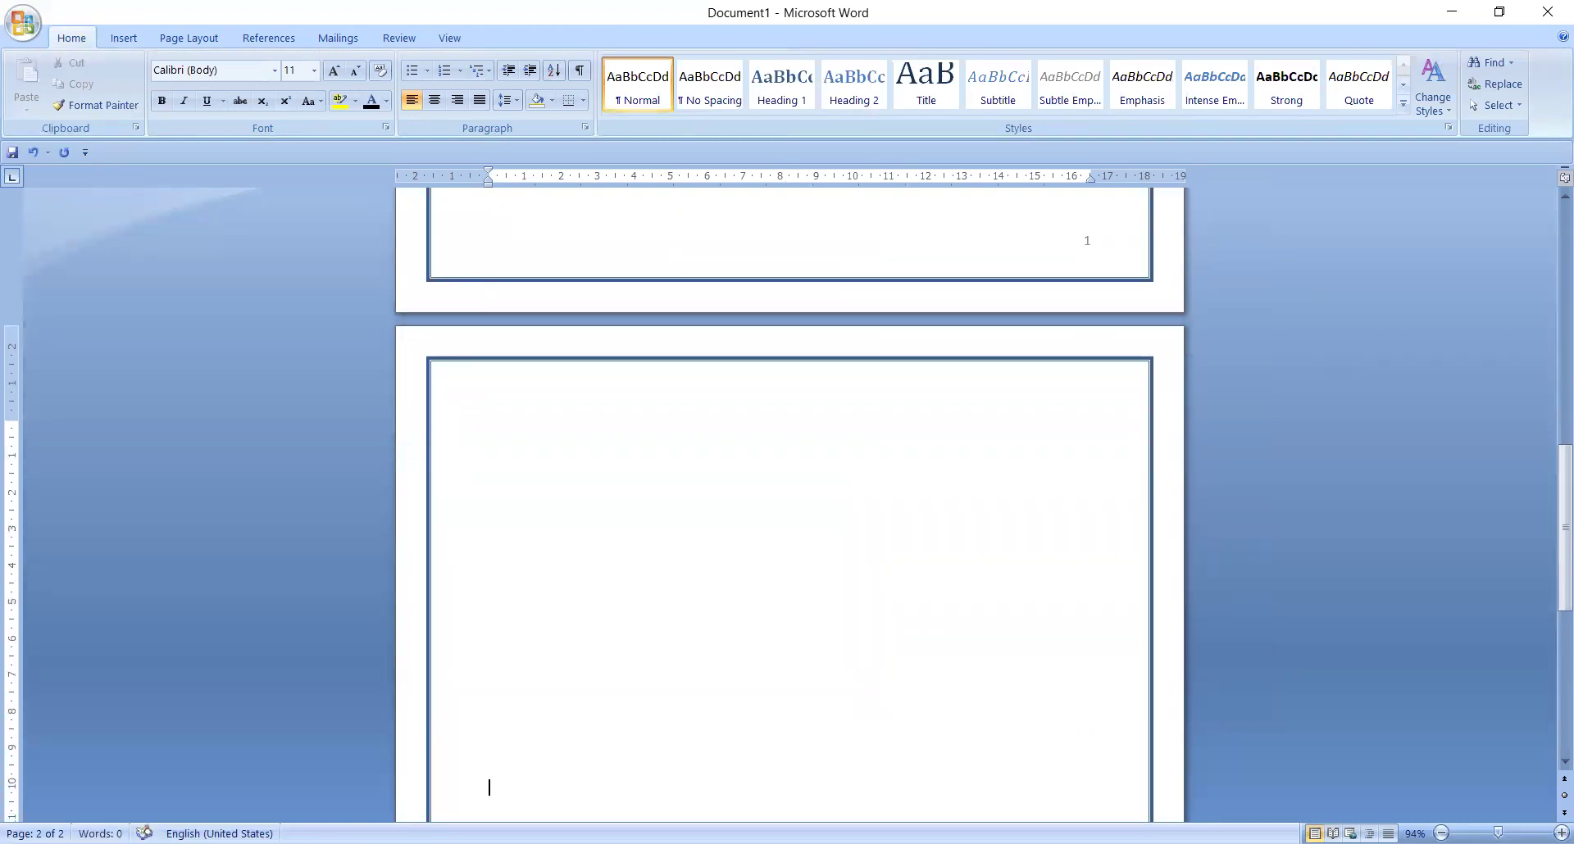
pyautogui.scroll(-3, 489, 784)
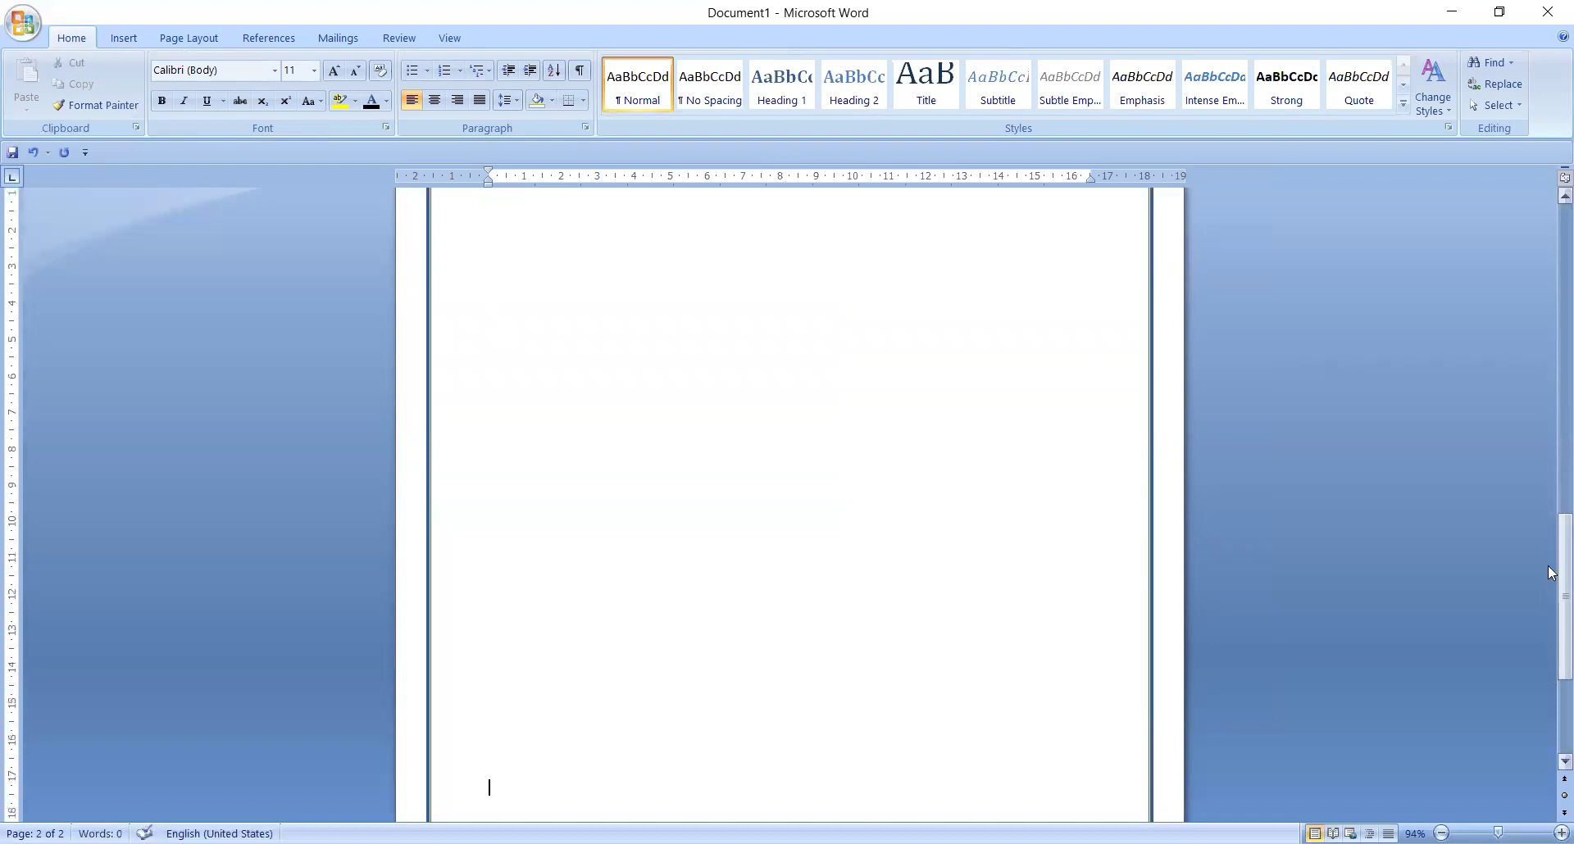
pyautogui.moveTo(1552, 669)
pyautogui.mouseDown()
pyautogui.moveTo(1552, 623)
pyautogui.moveTo(1551, 681)
pyautogui.mouseUp()
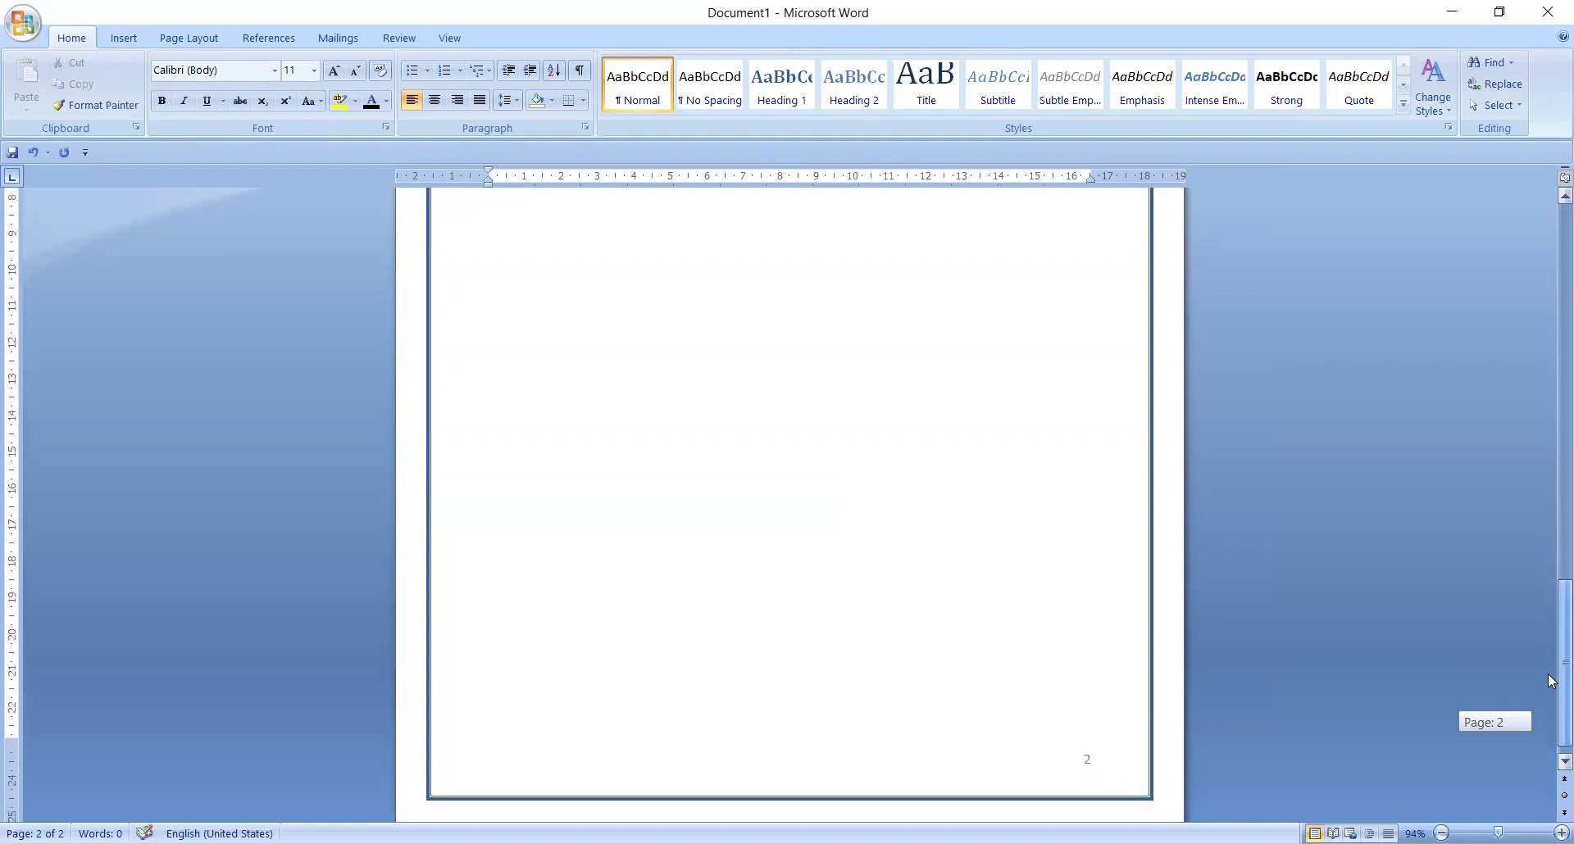
pyautogui.moveTo(1549, 681); pyautogui.dragTo(1549, 680)
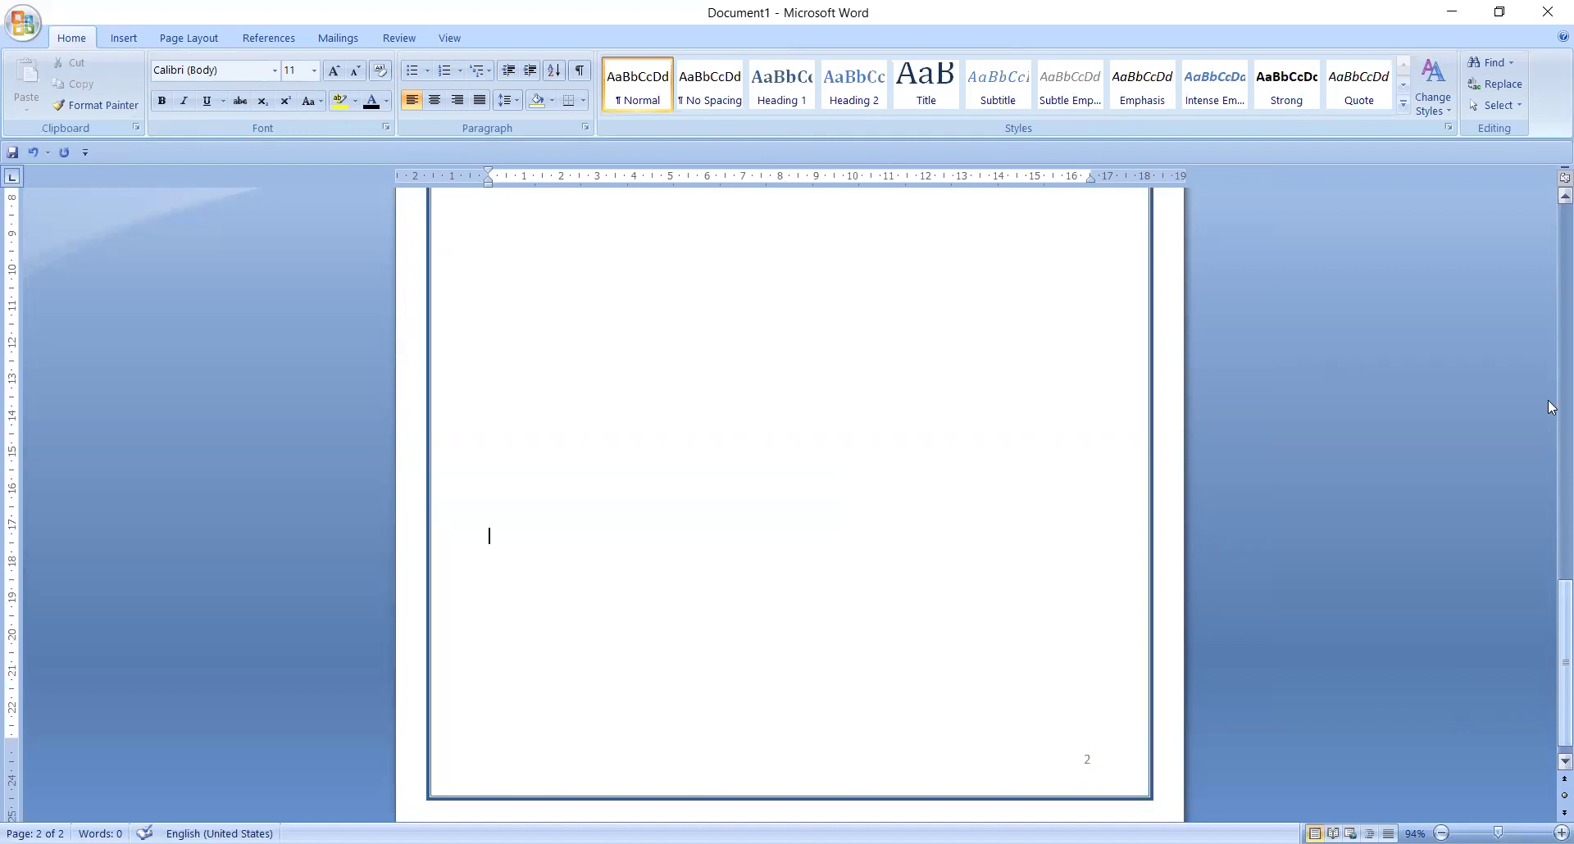
pyautogui.scroll(20, 1551, 311)
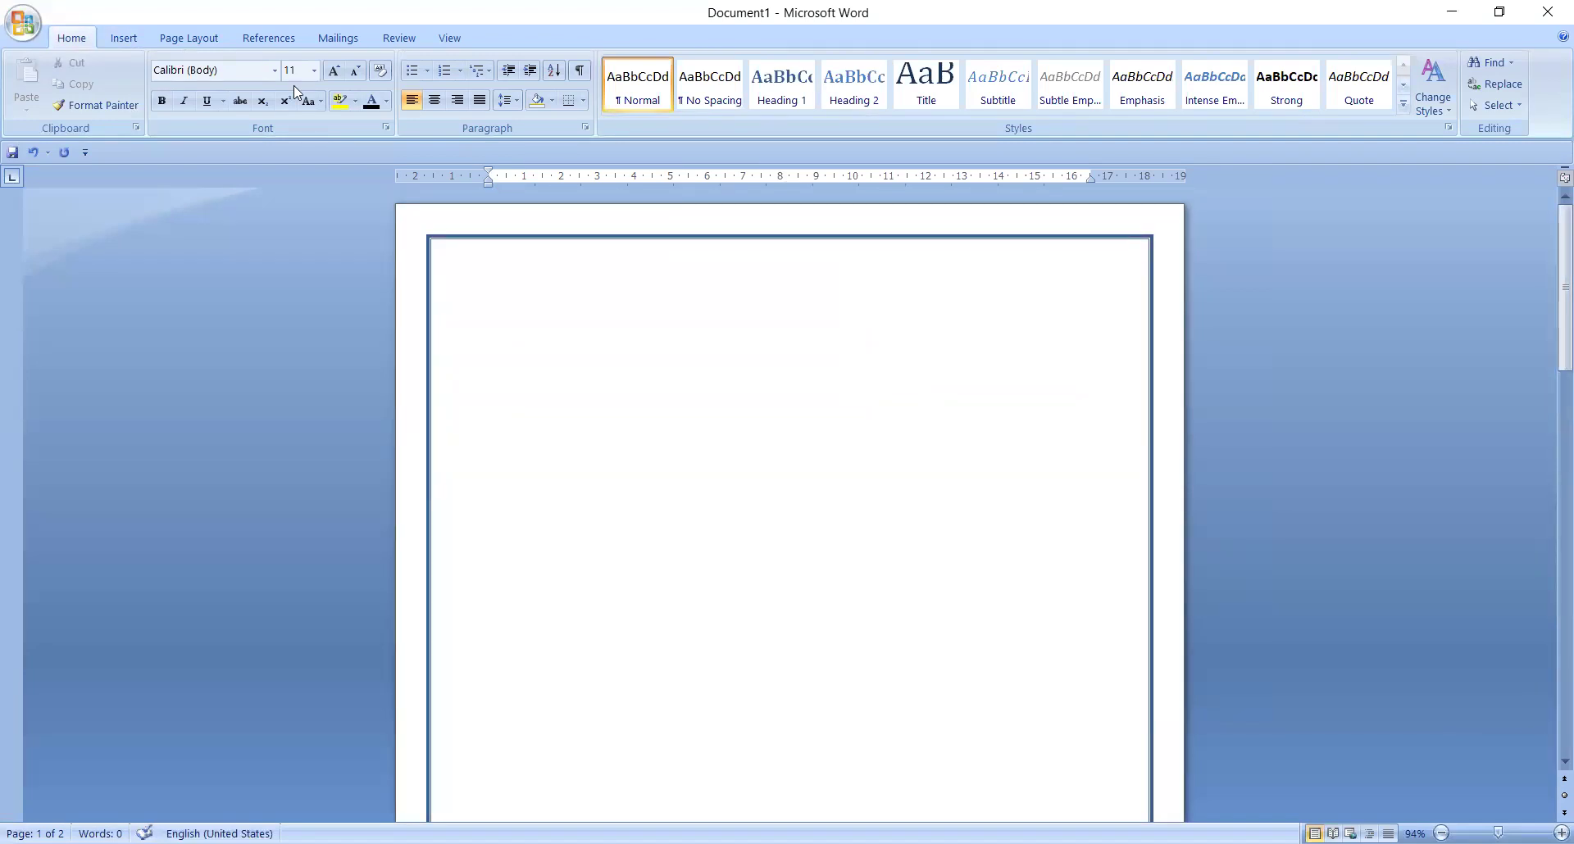
# Set the page colour to a light pink theme swatch
pyautogui.click(211, 45)
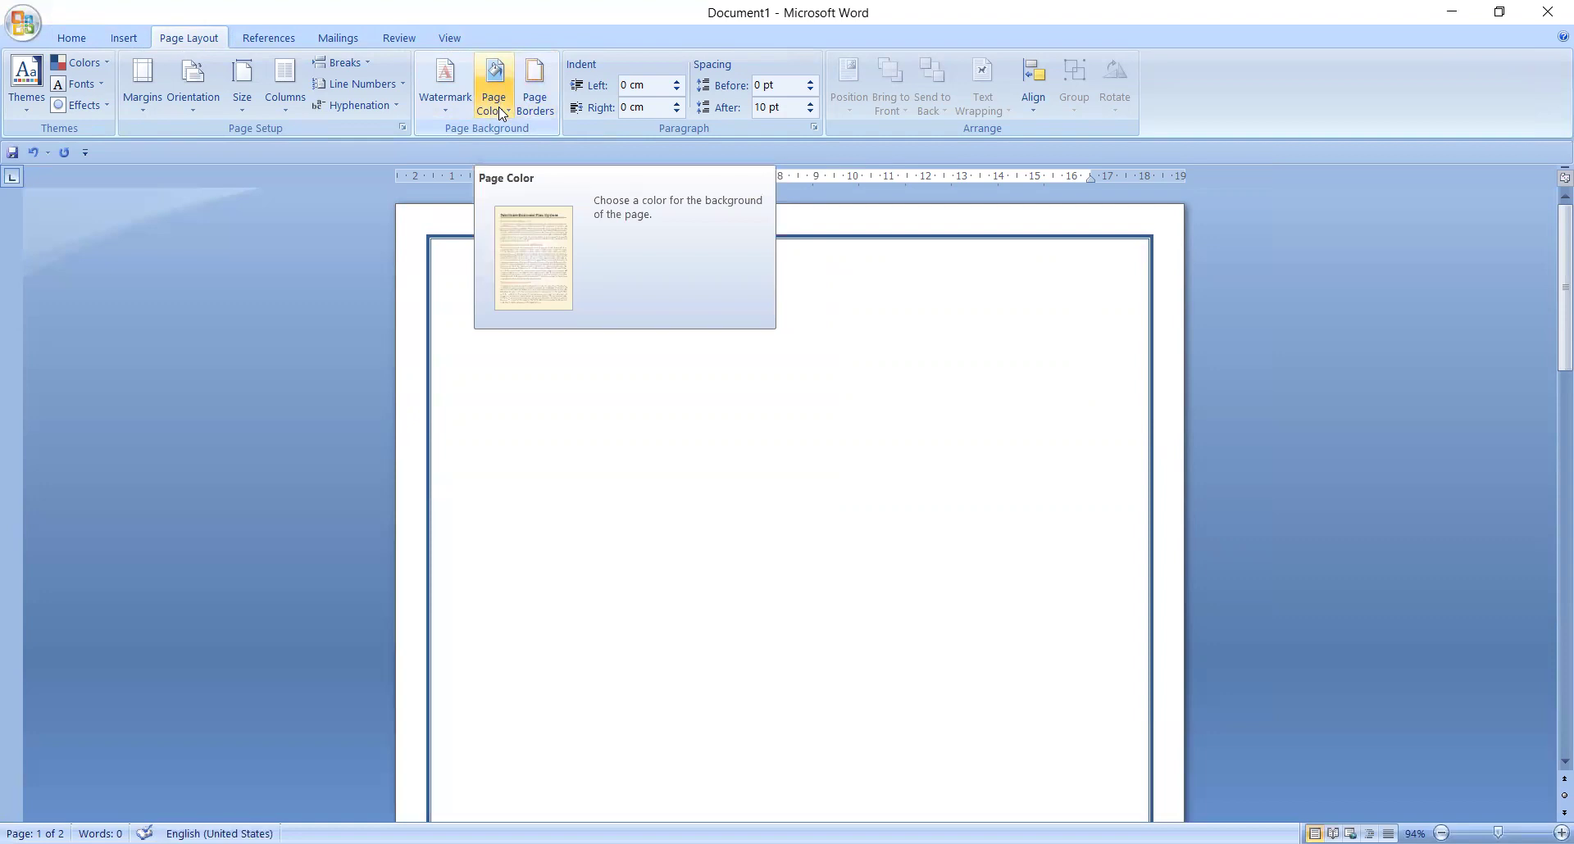
pyautogui.click(499, 110)
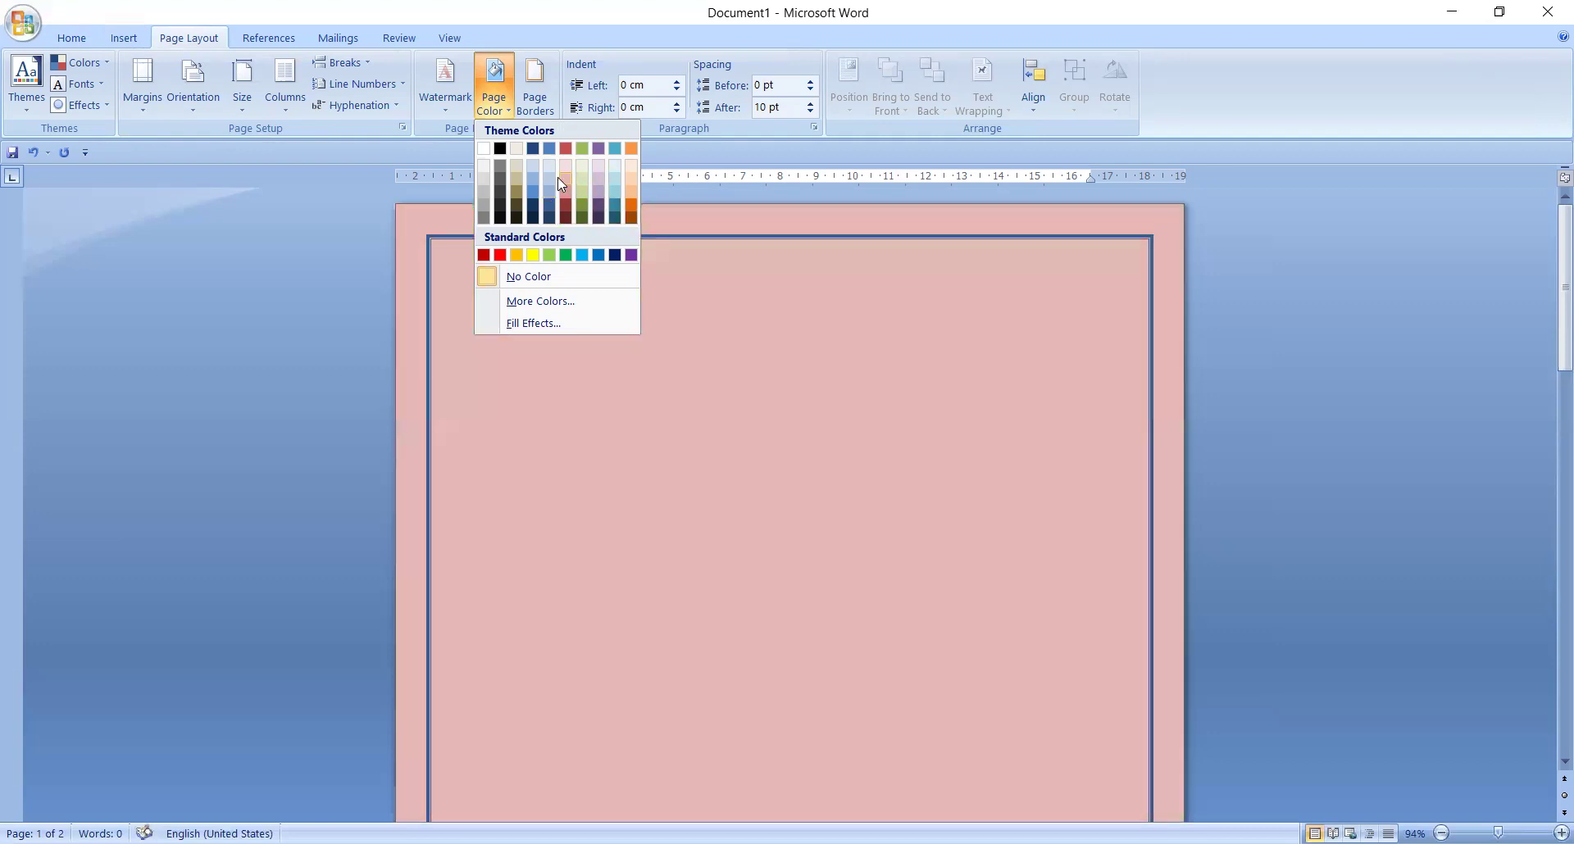
pyautogui.click(558, 179)
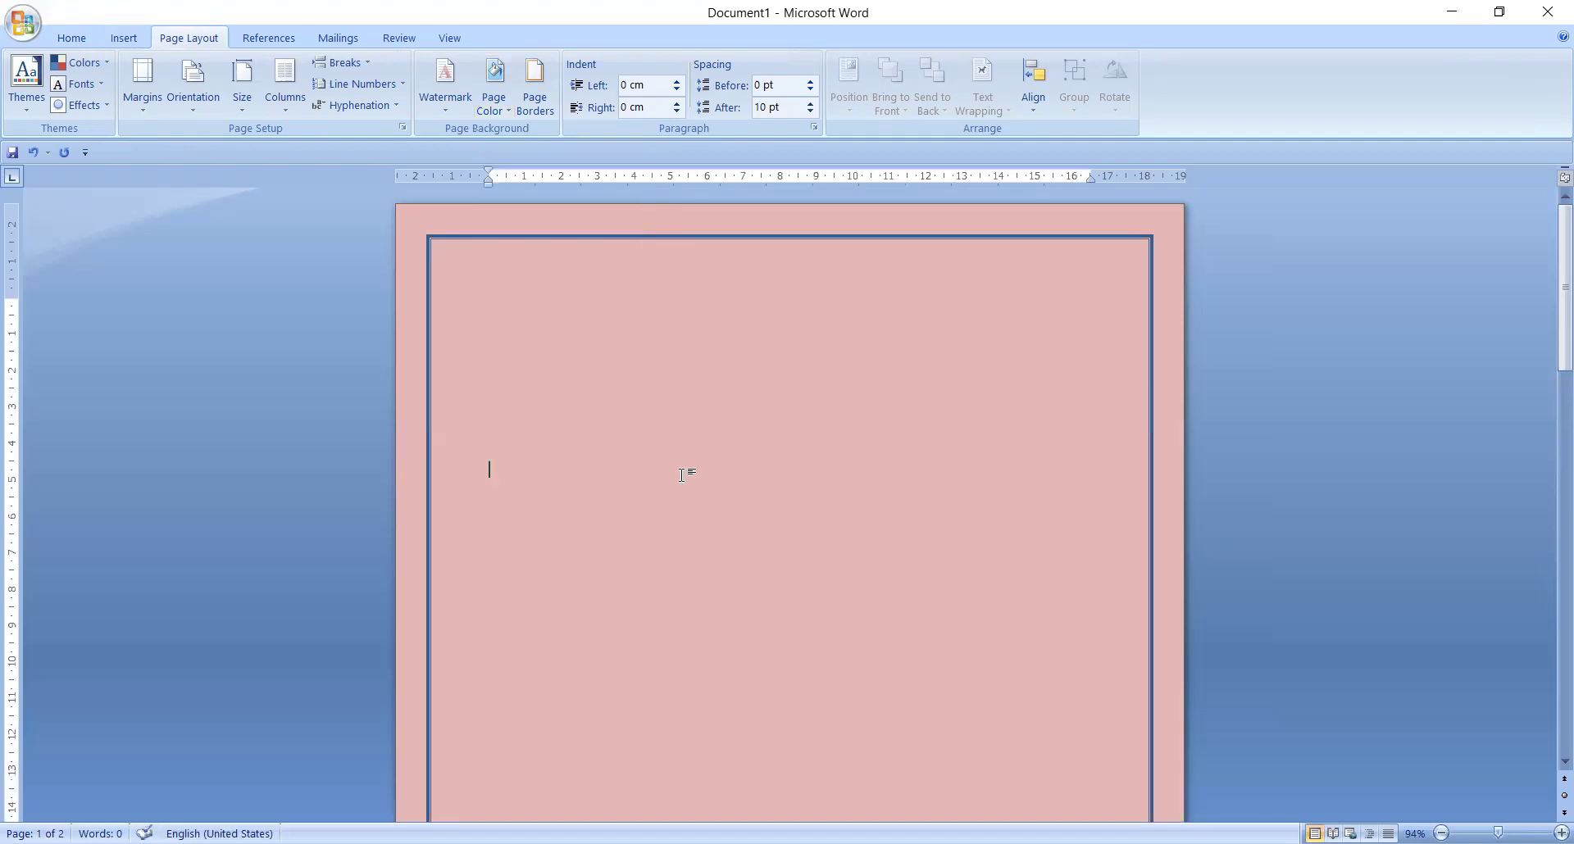